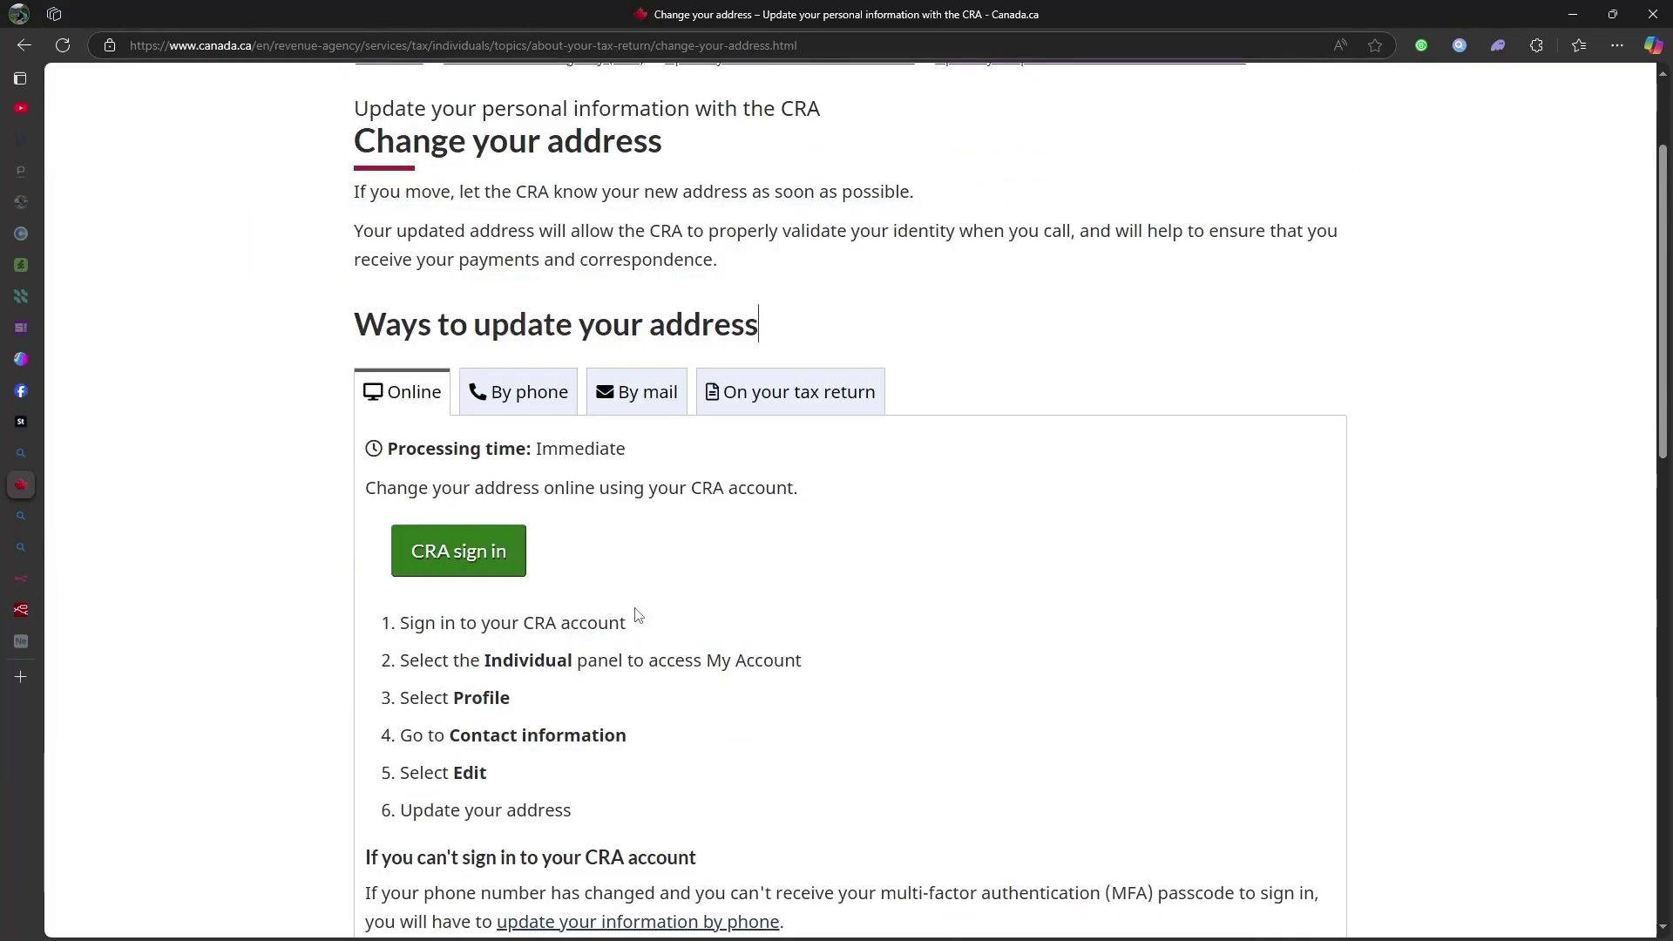
scroll(640, 609, "down", 2)
scroll(641, 617, "down", 1)
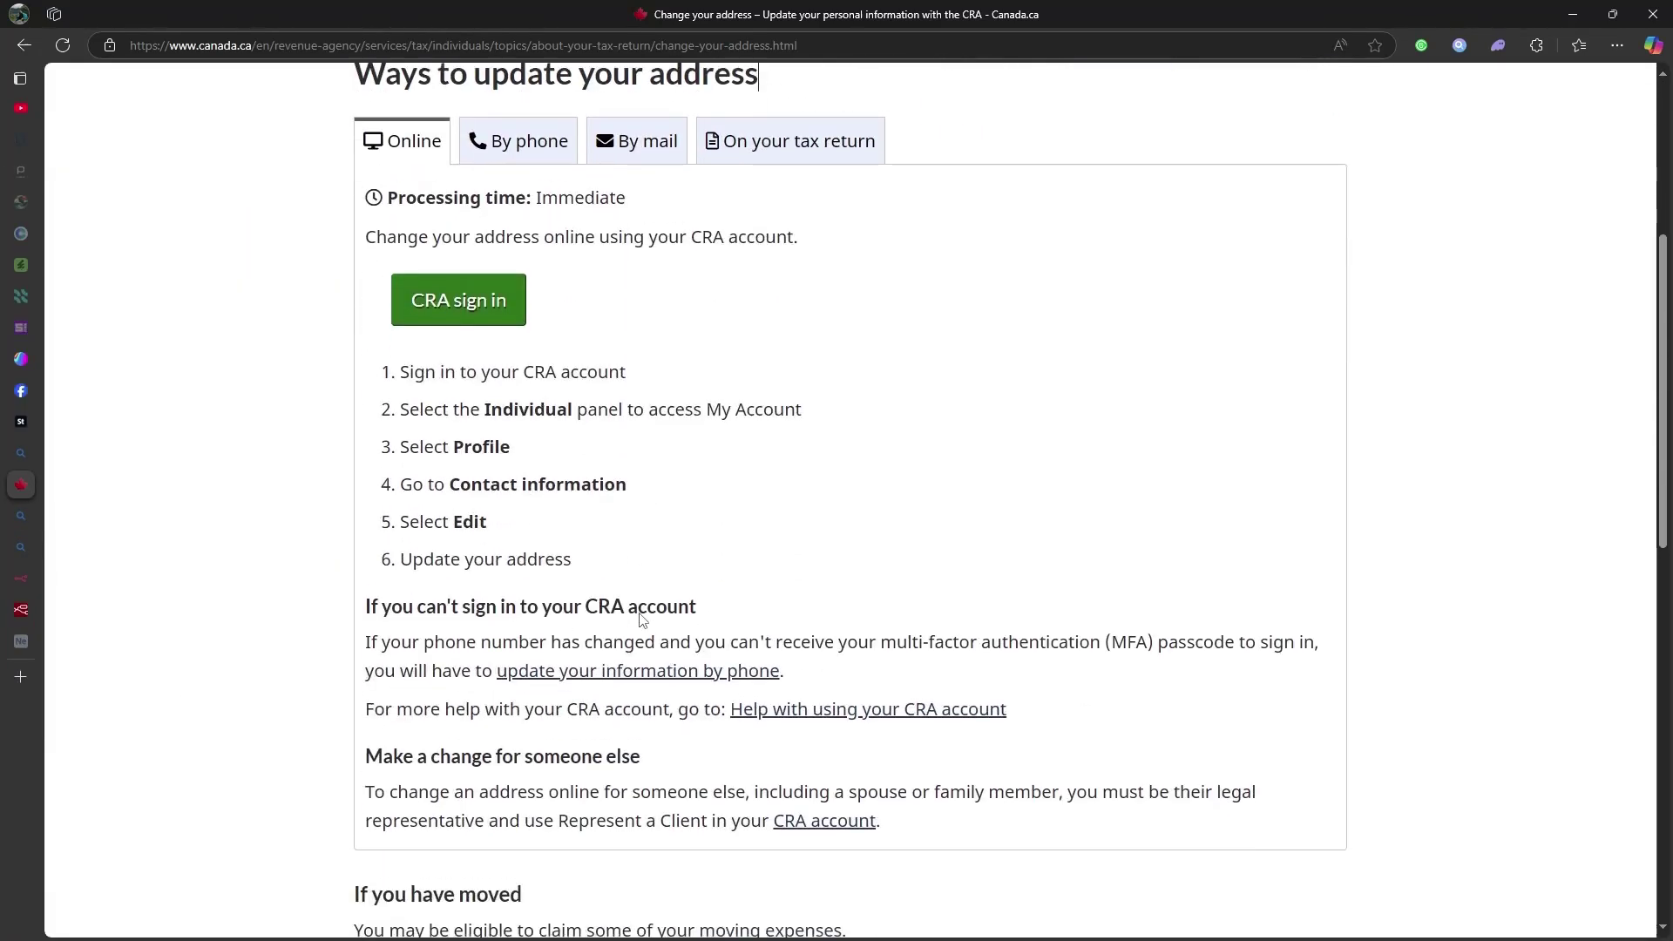
scroll(641, 617, "down", 1)
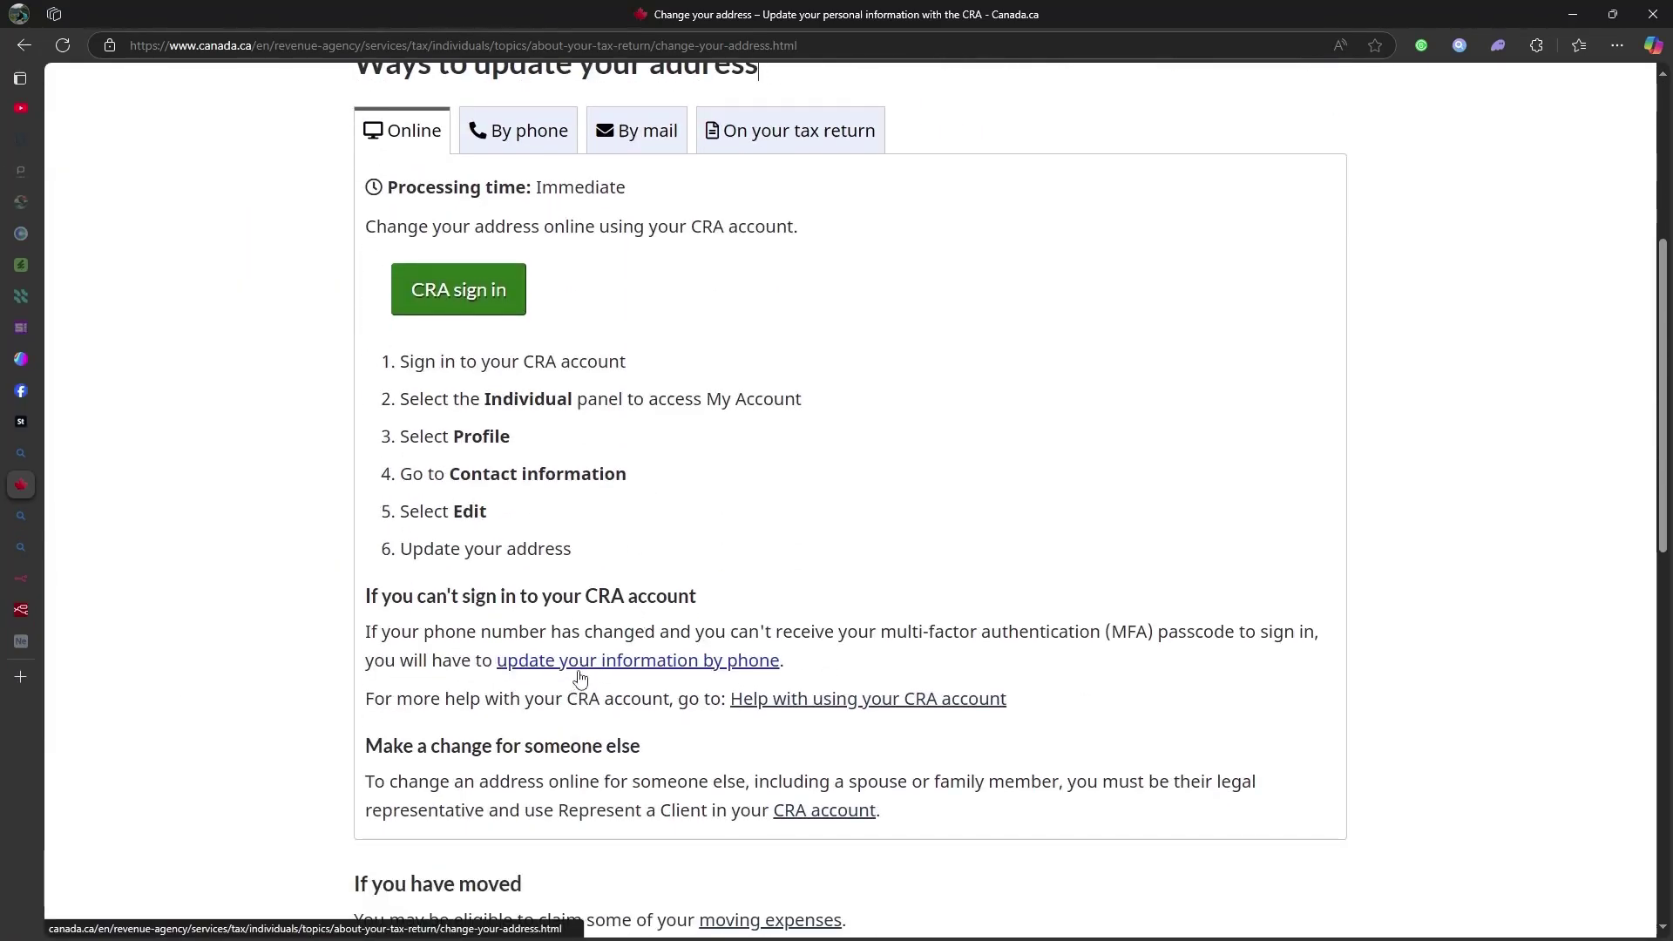
scroll(797, 706, "down", 1)
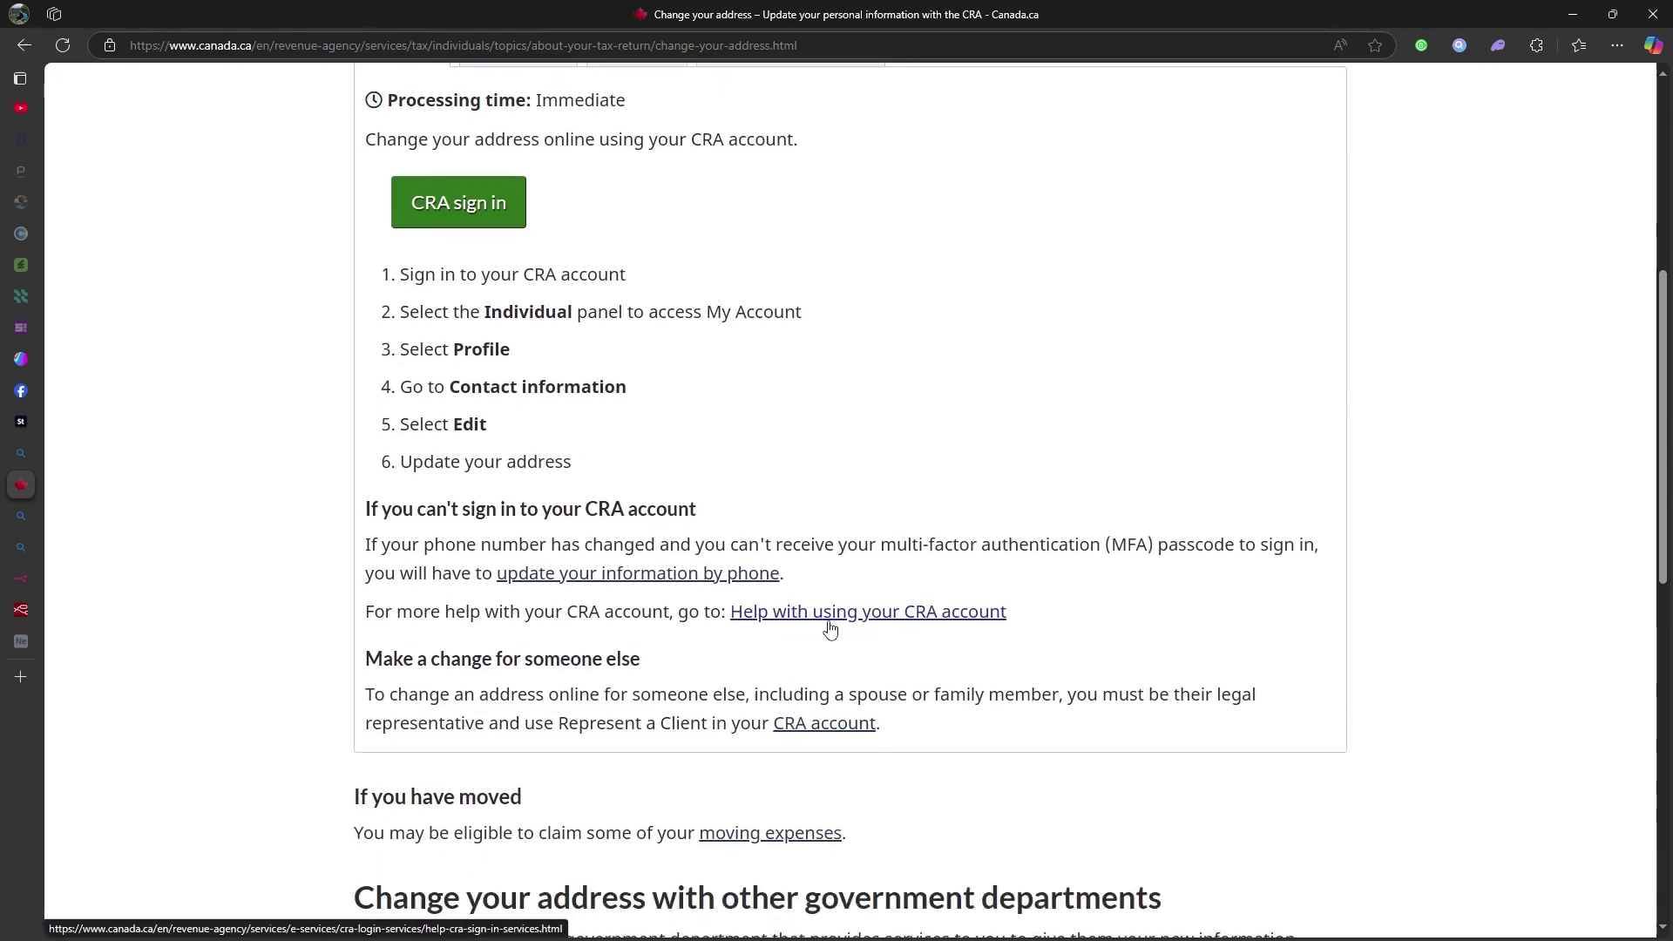
scroll(828, 629, "down", 2)
scroll(833, 620, "down", 2)
scroll(838, 629, "down", 1)
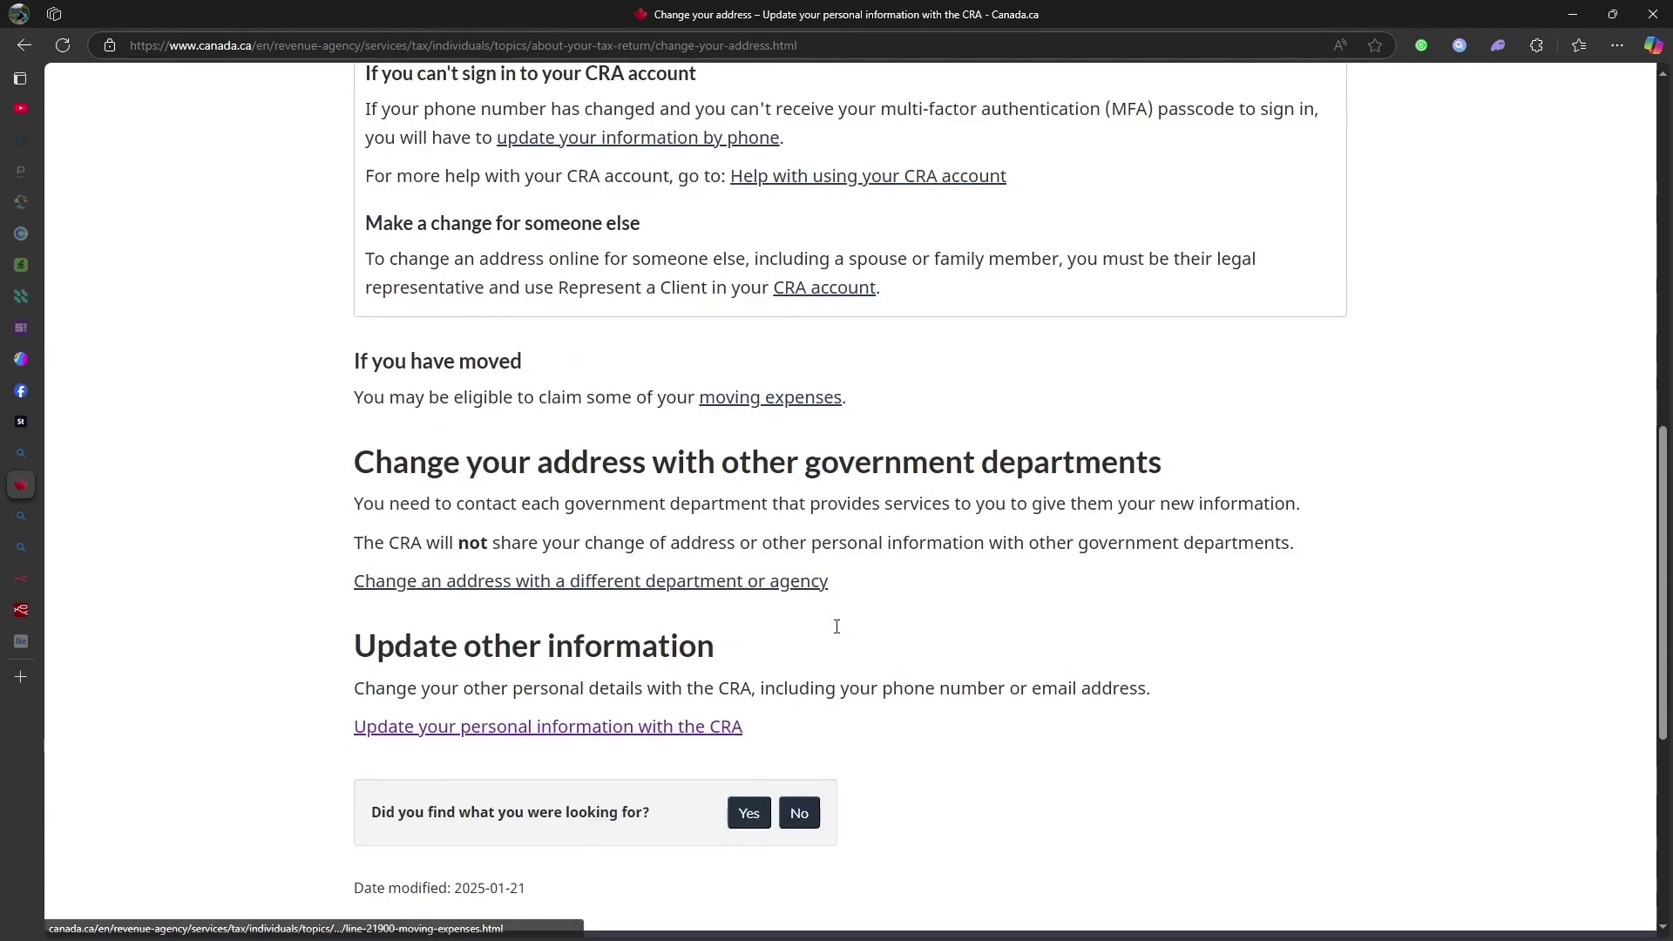
scroll(836, 628, "down", 2)
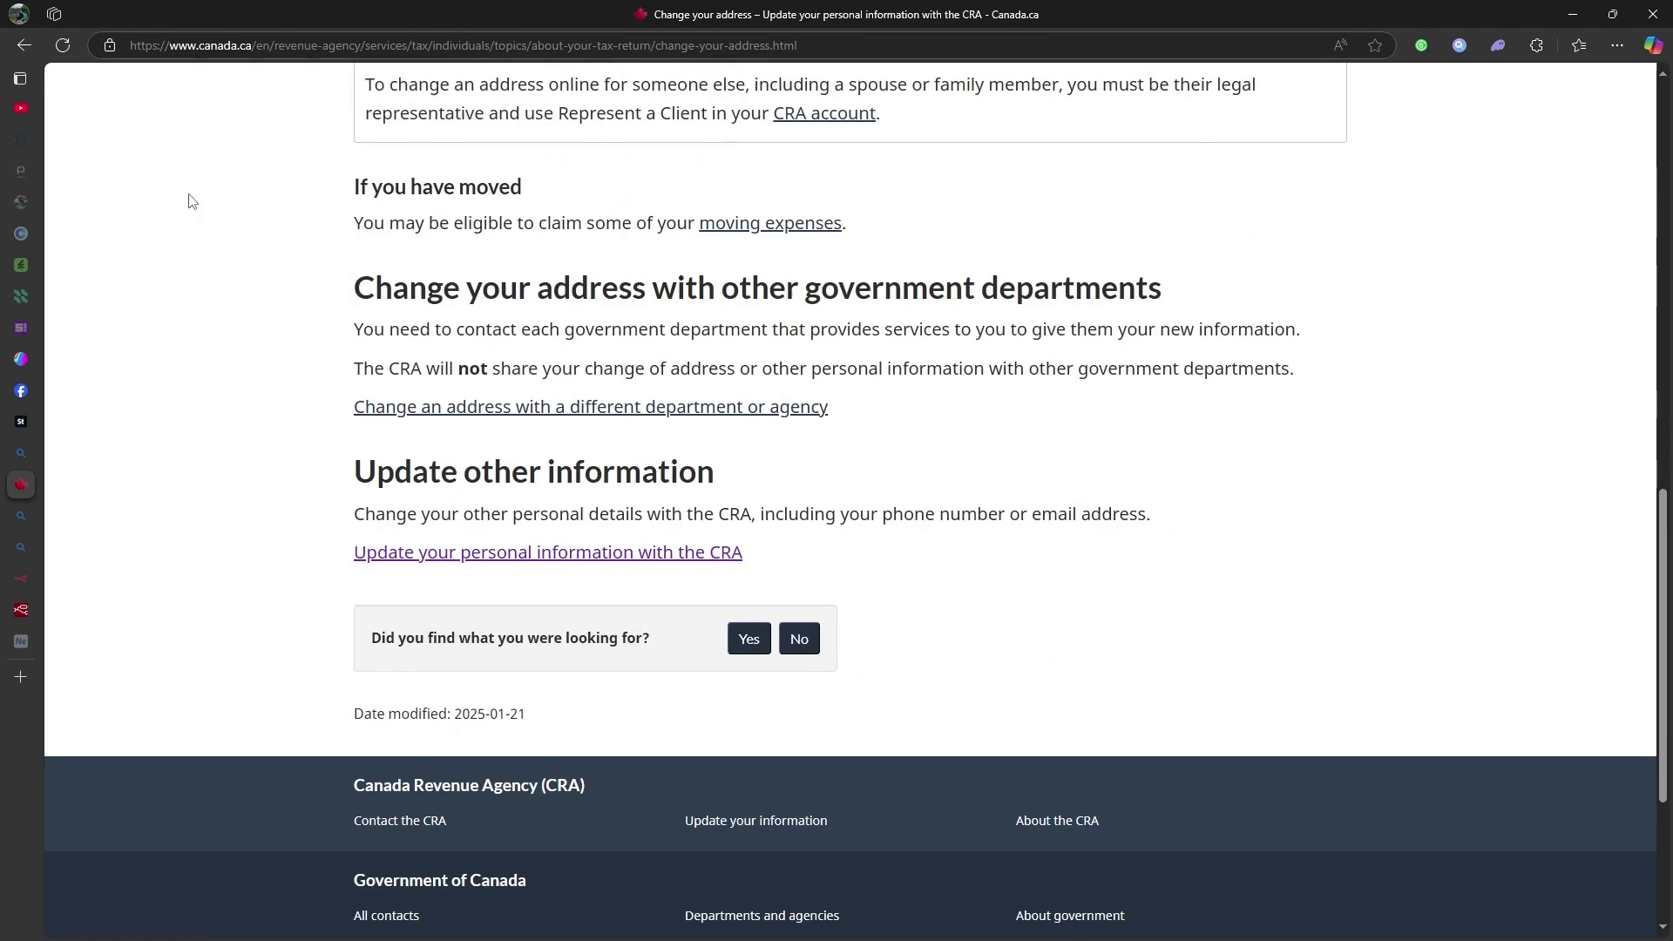
Step: Follow the 'Update your personal information with the CRA' link from the Change your address page
left_click(23, 45)
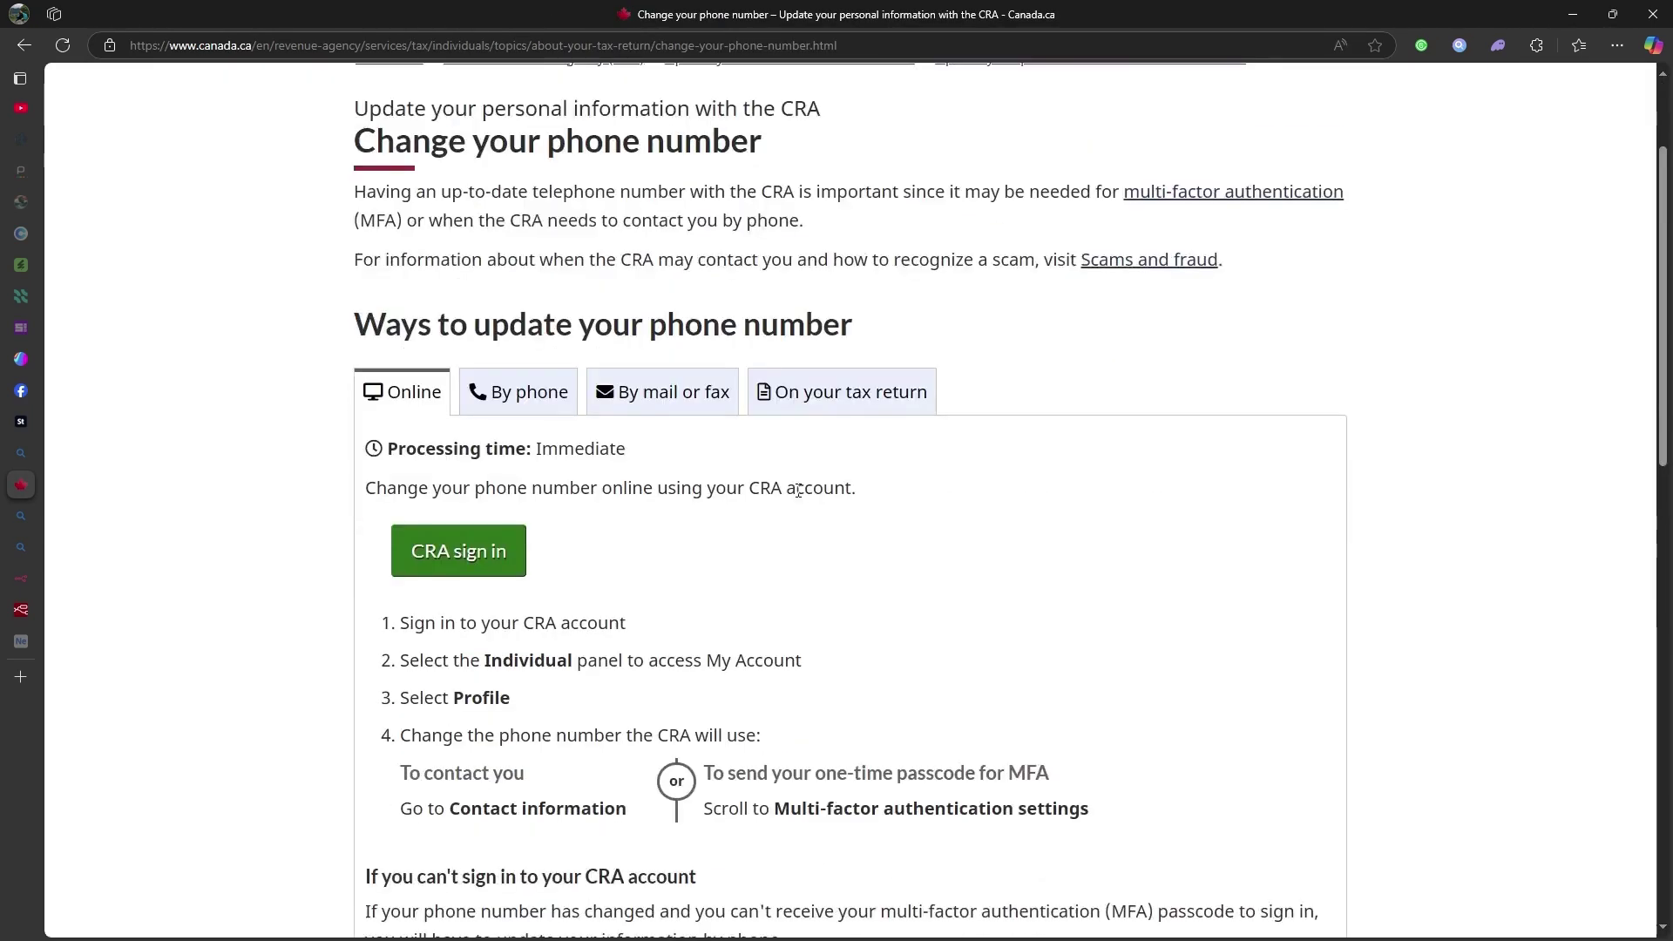
scroll(797, 492, "down", 2)
scroll(798, 492, "down", 2)
scroll(798, 492, "down", 2)
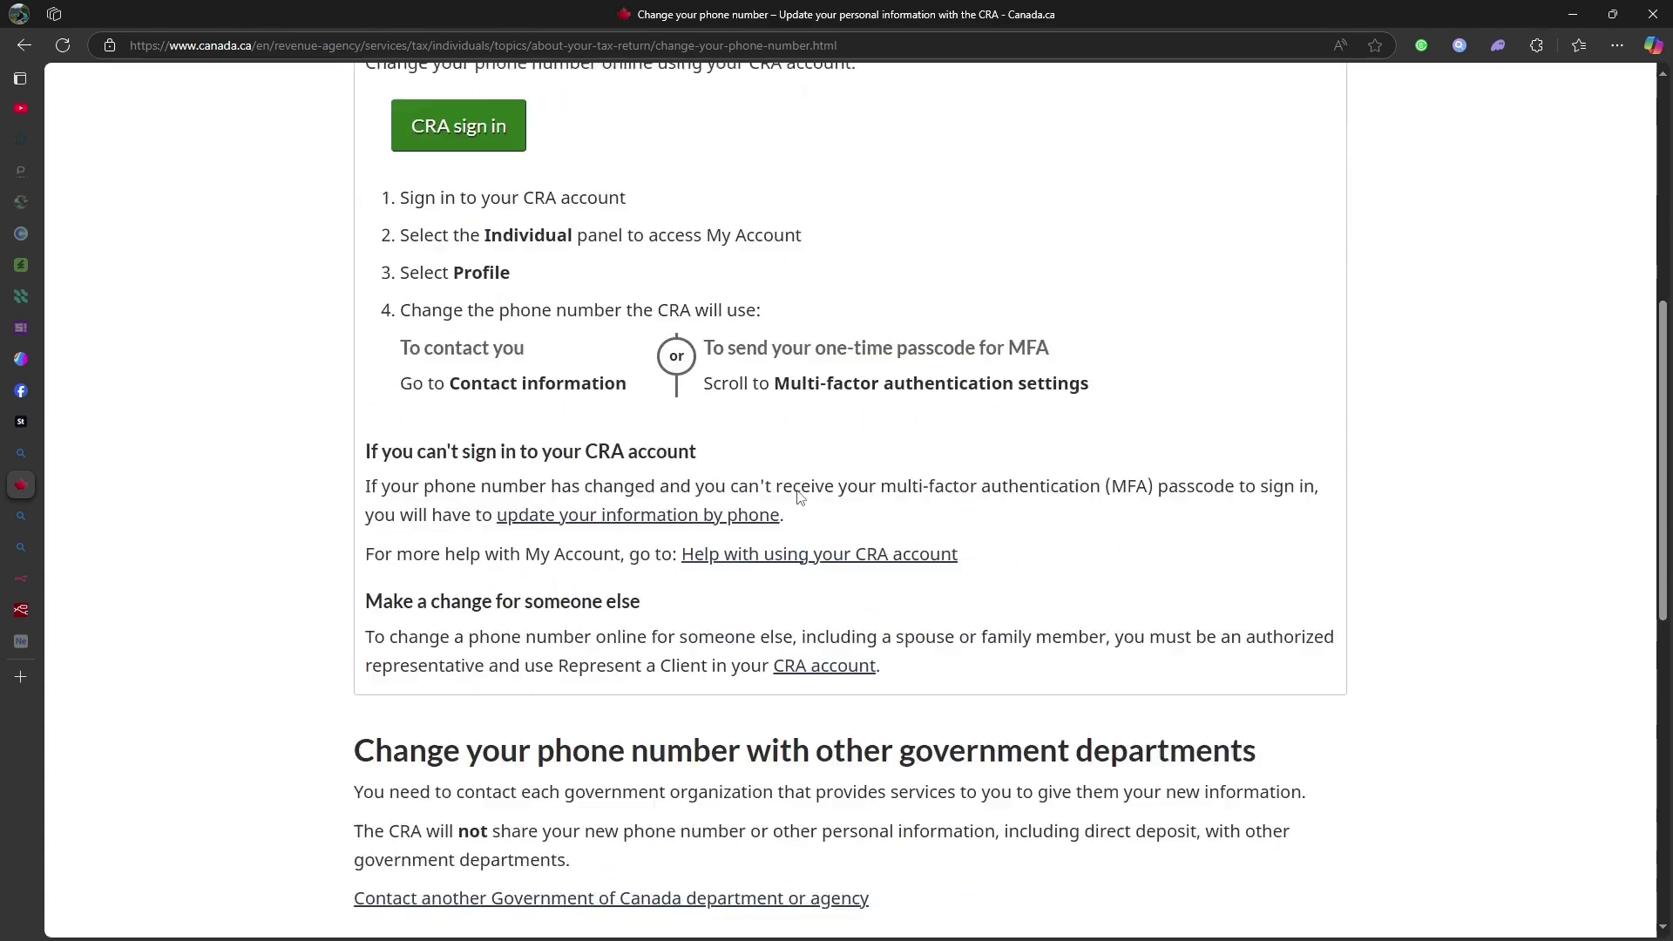
scroll(797, 491, "down", 2)
scroll(798, 491, "down", 2)
scroll(798, 492, "down", 2)
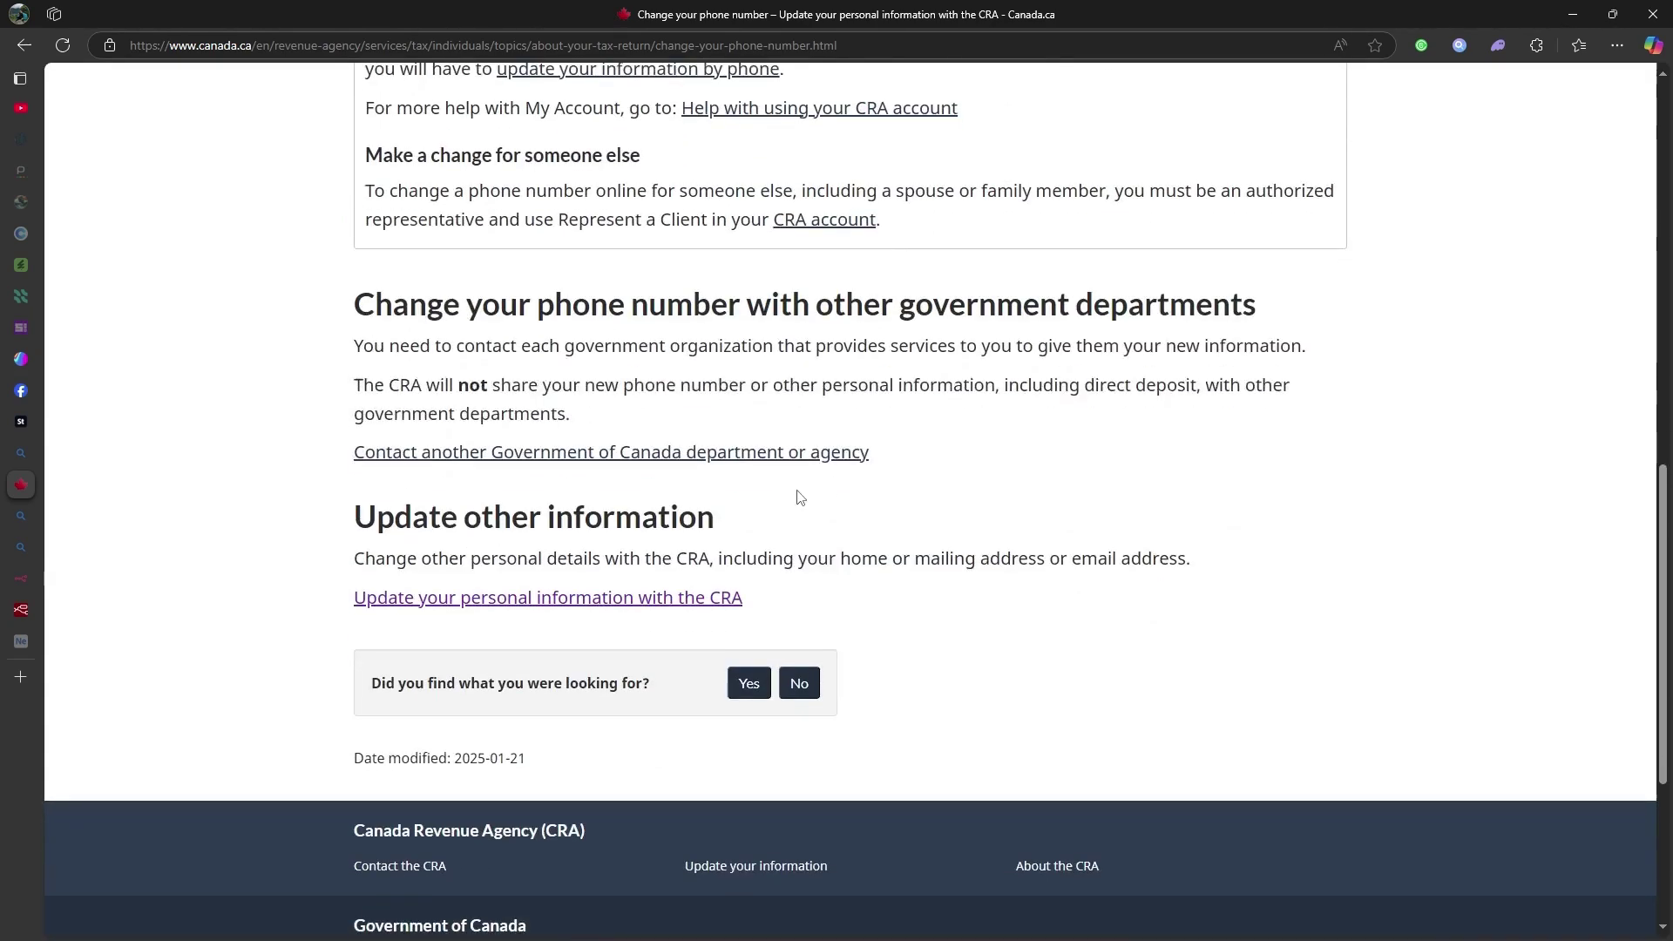
scroll(798, 496, "down", 2)
scroll(797, 496, "down", 2)
scroll(797, 496, "down", 1)
scroll(797, 495, "down", 1)
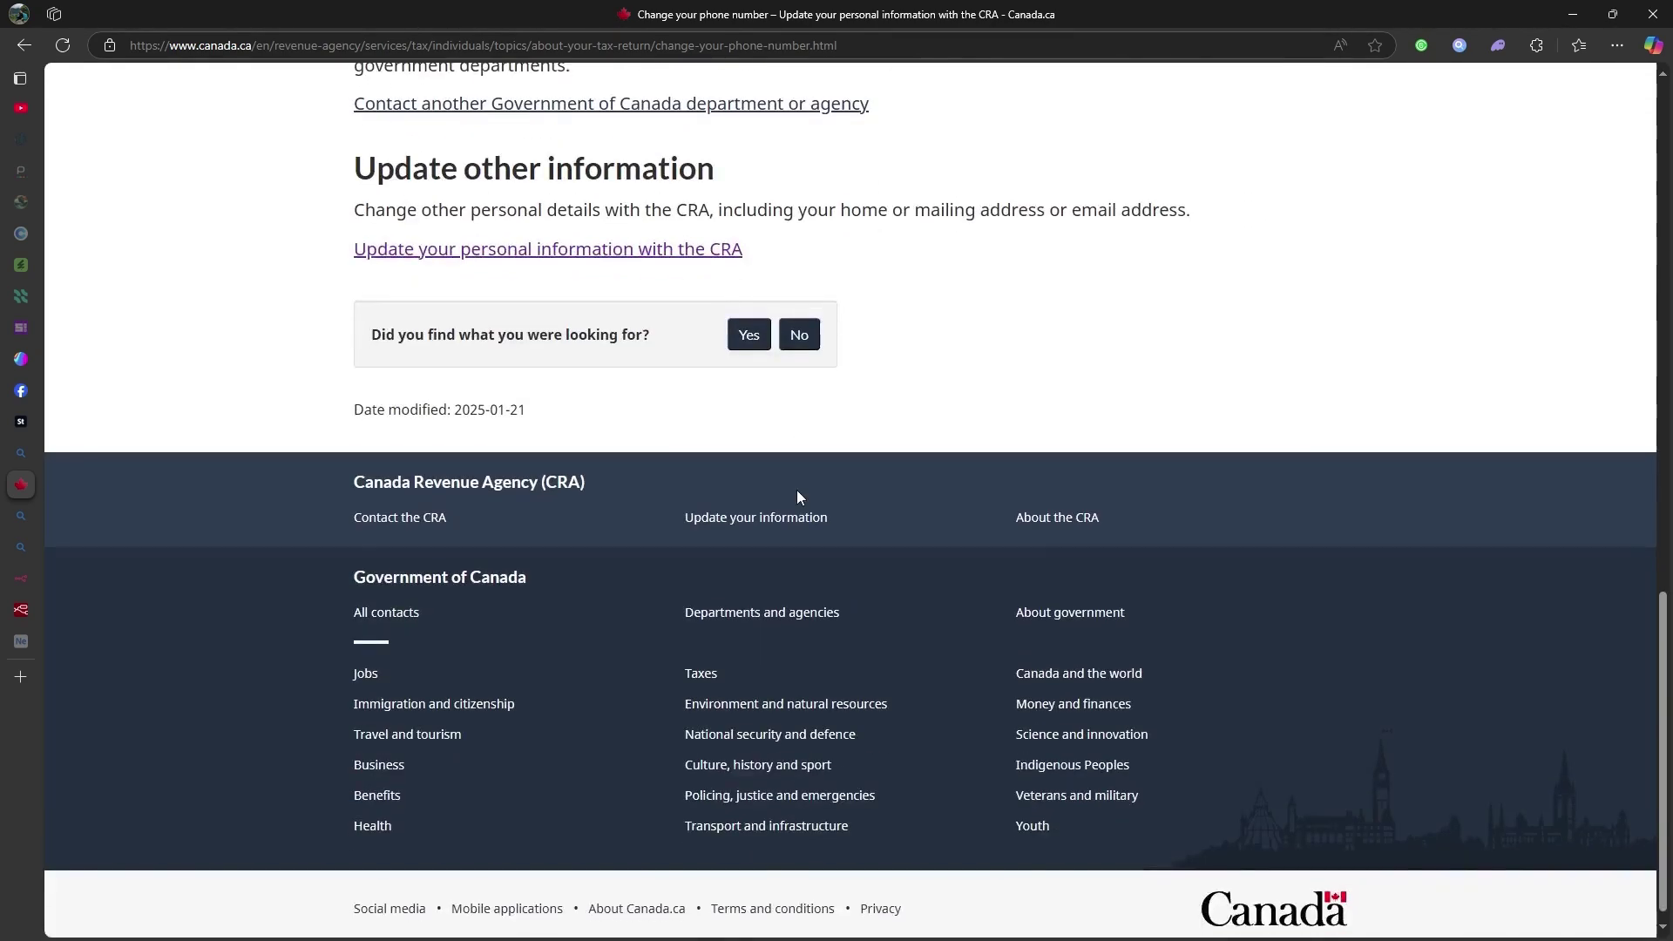
scroll(797, 496, "up", 5)
scroll(798, 496, "up", 5)
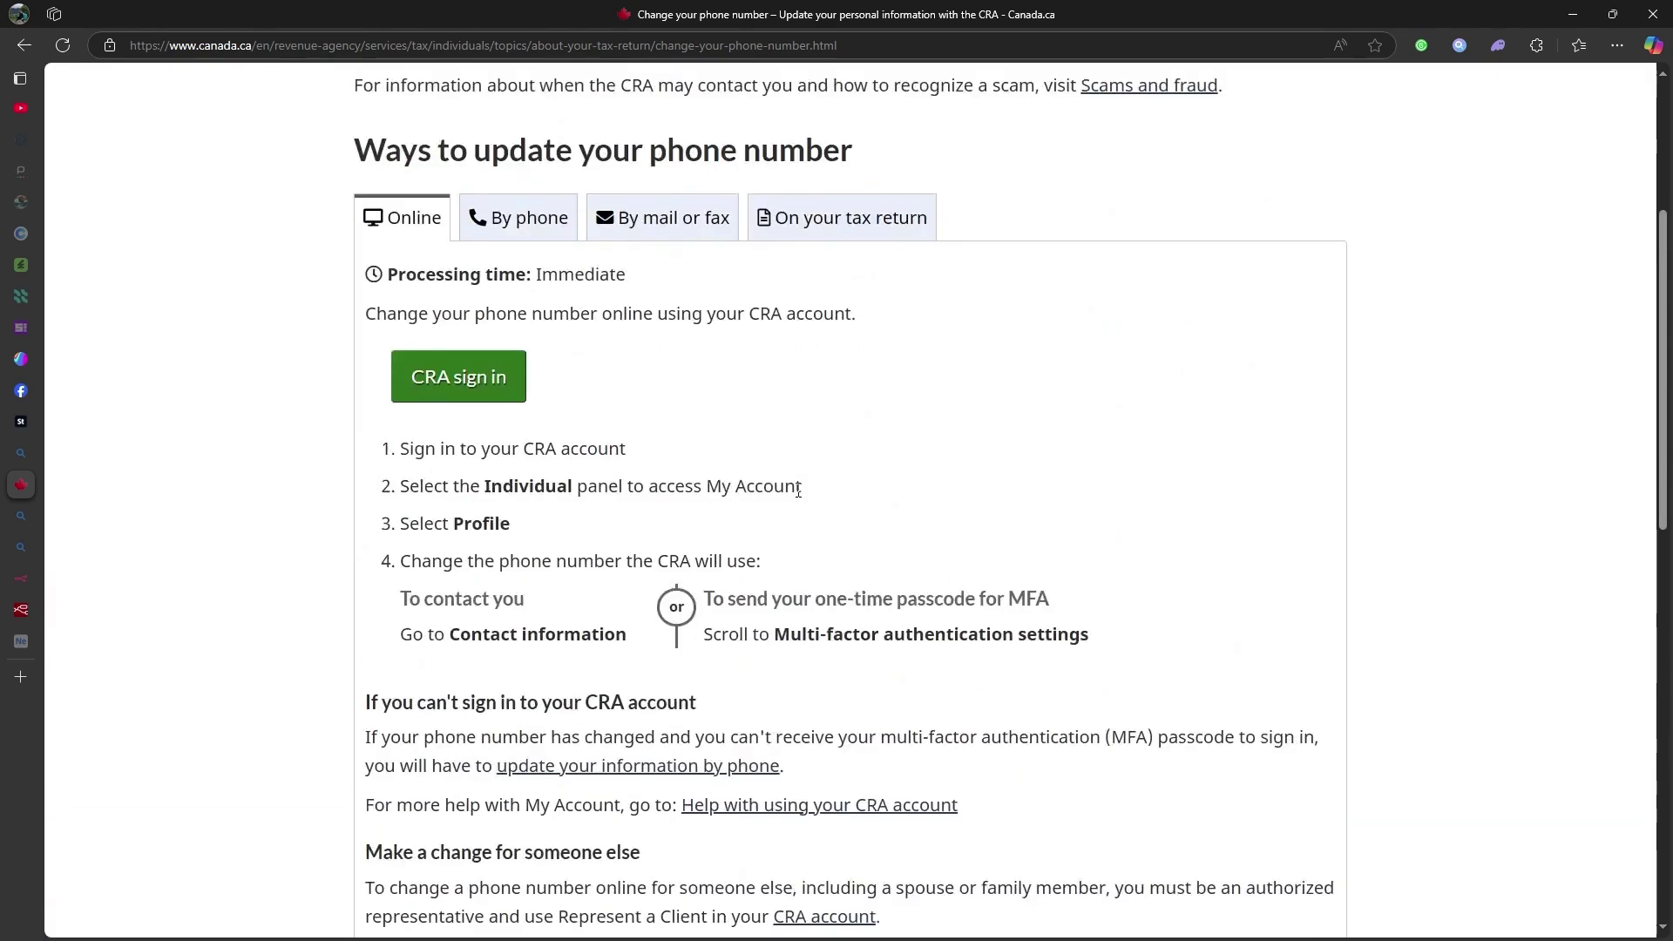
scroll(672, 375, "up", 1)
left_click(516, 305)
scroll(946, 507, "down", 3)
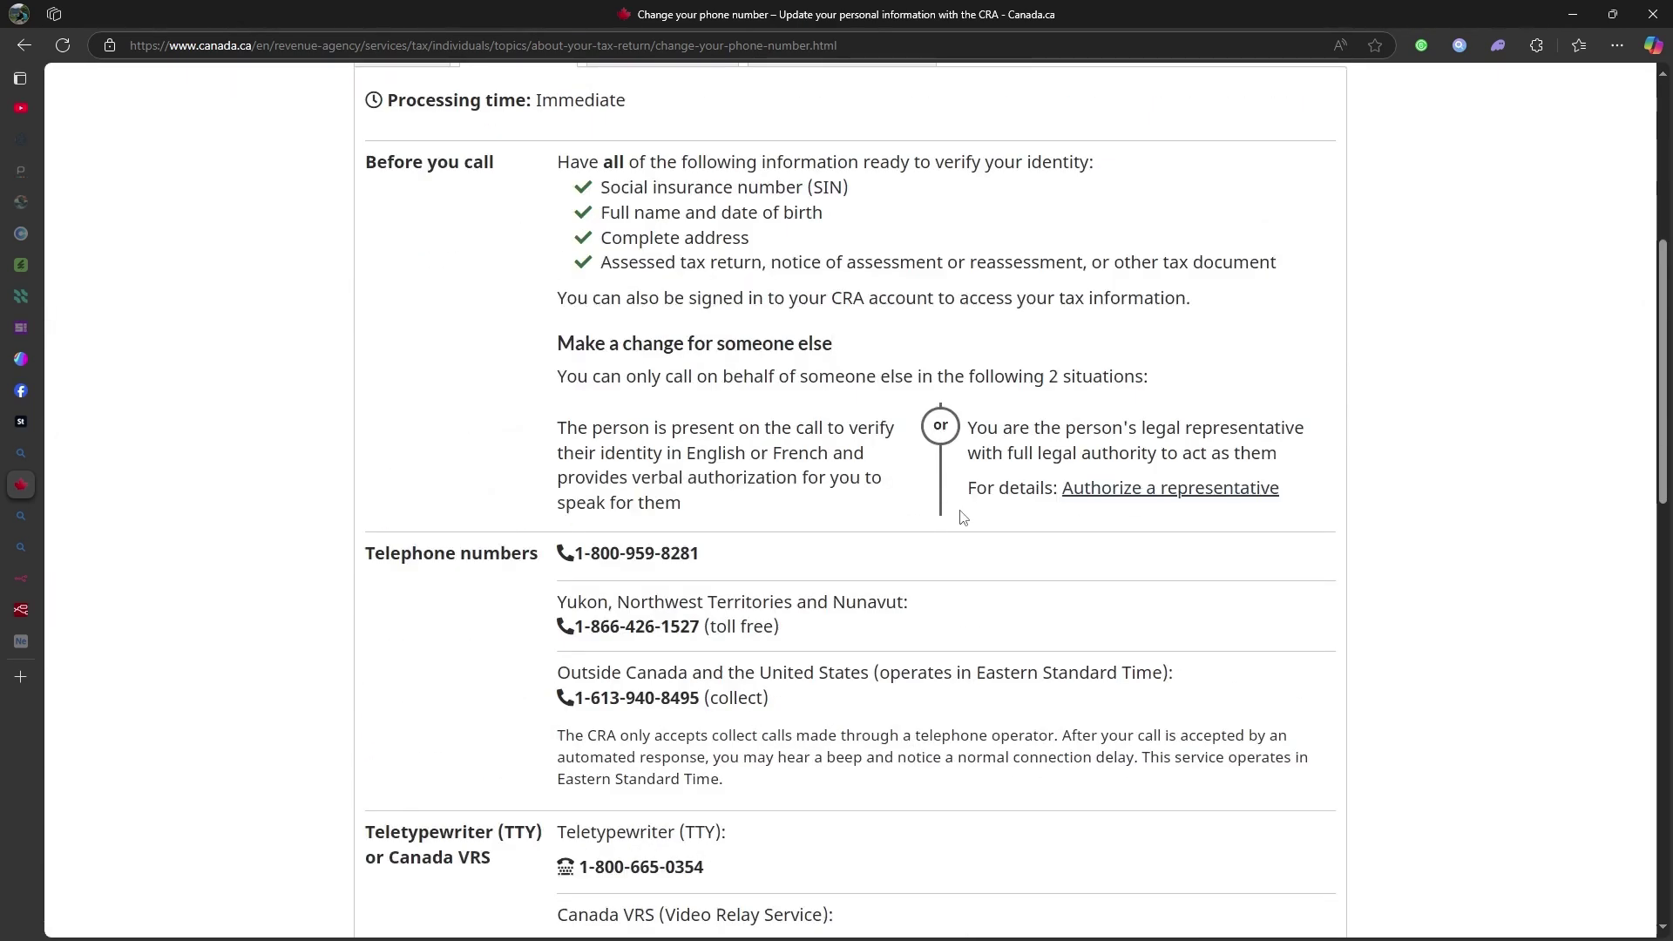
scroll(961, 517, "down", 1)
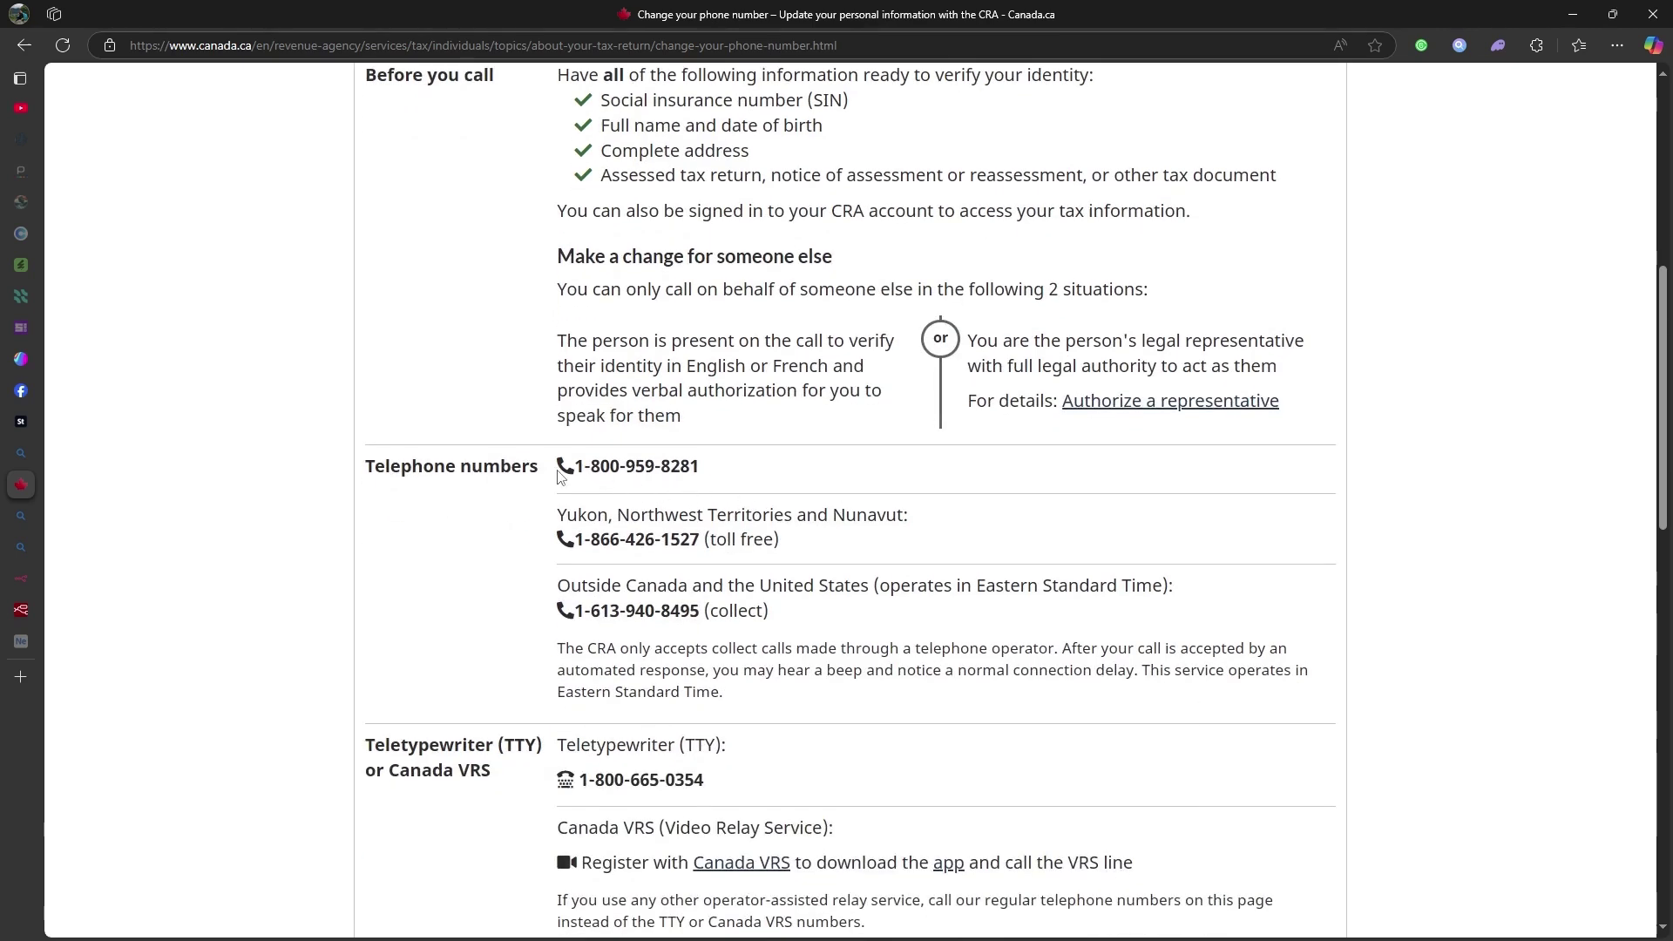
scroll(517, 502, "down", 1)
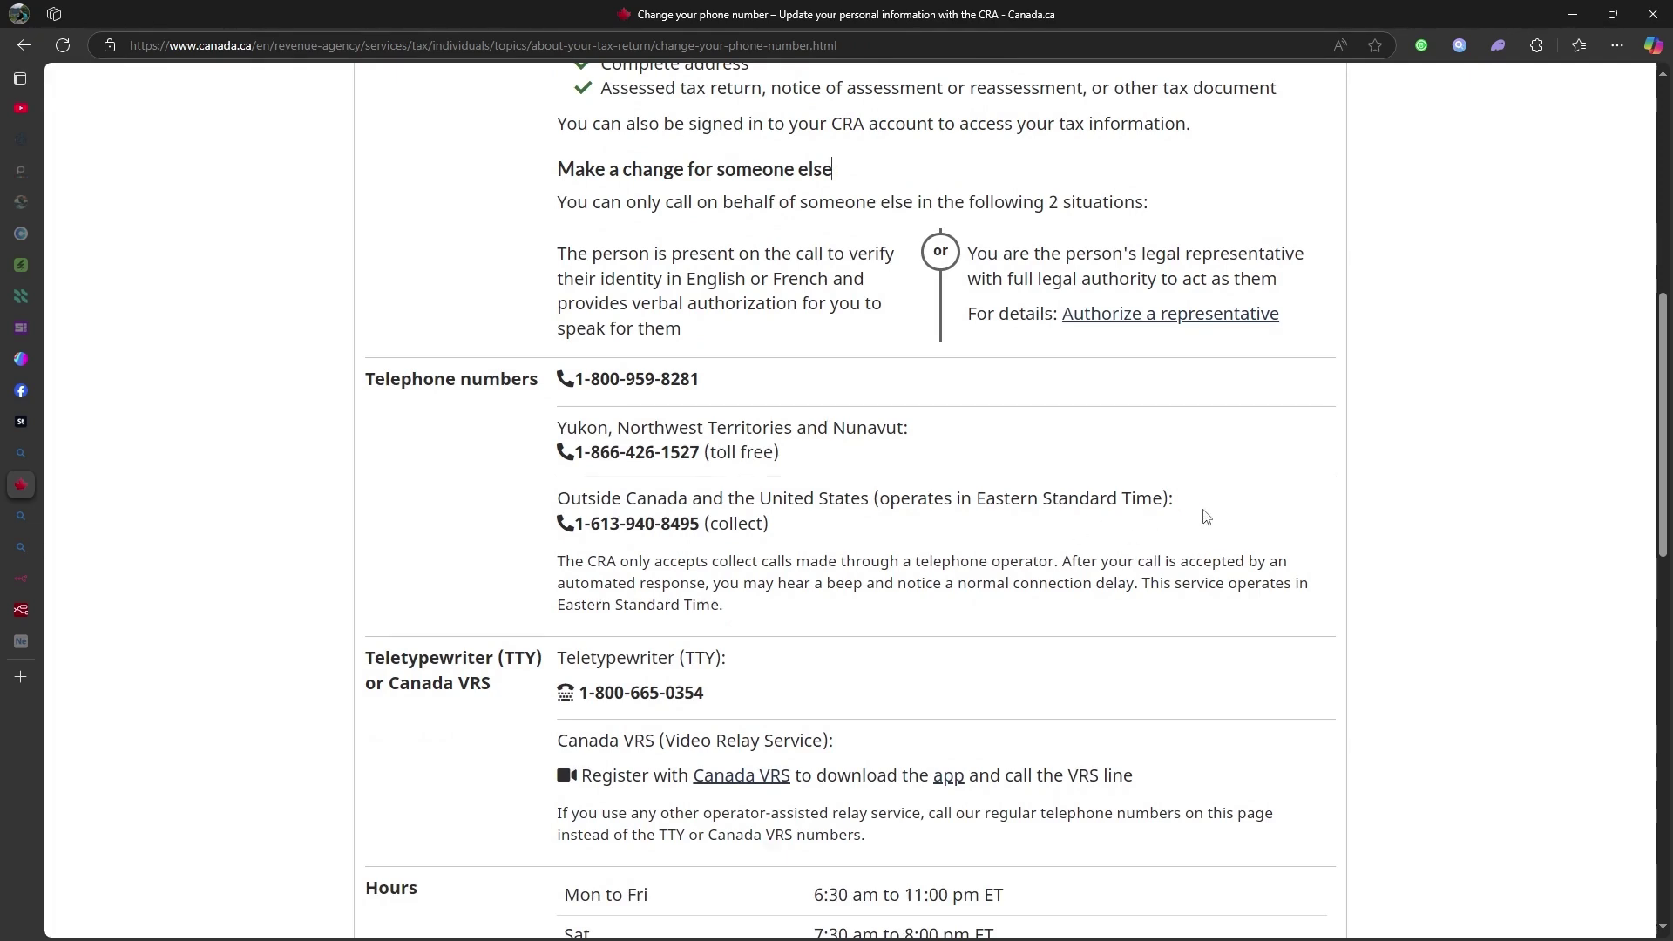
scroll(1205, 516, "up", 5)
scroll(1072, 588, "down", 2)
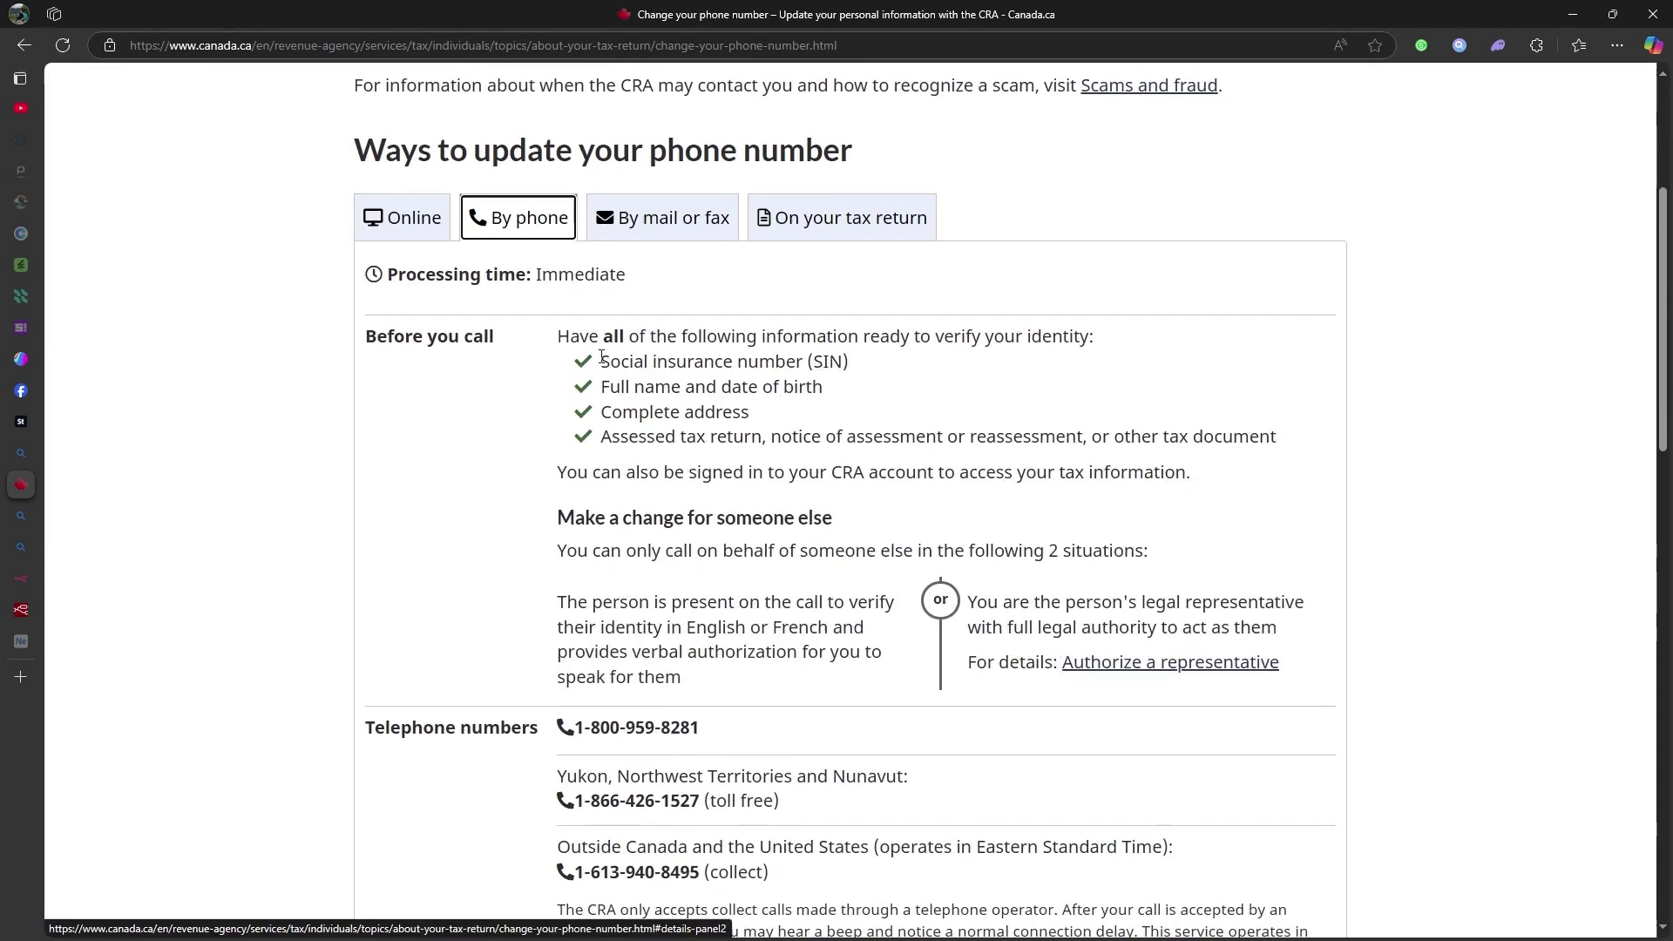
left_click_drag(599, 356, 837, 387)
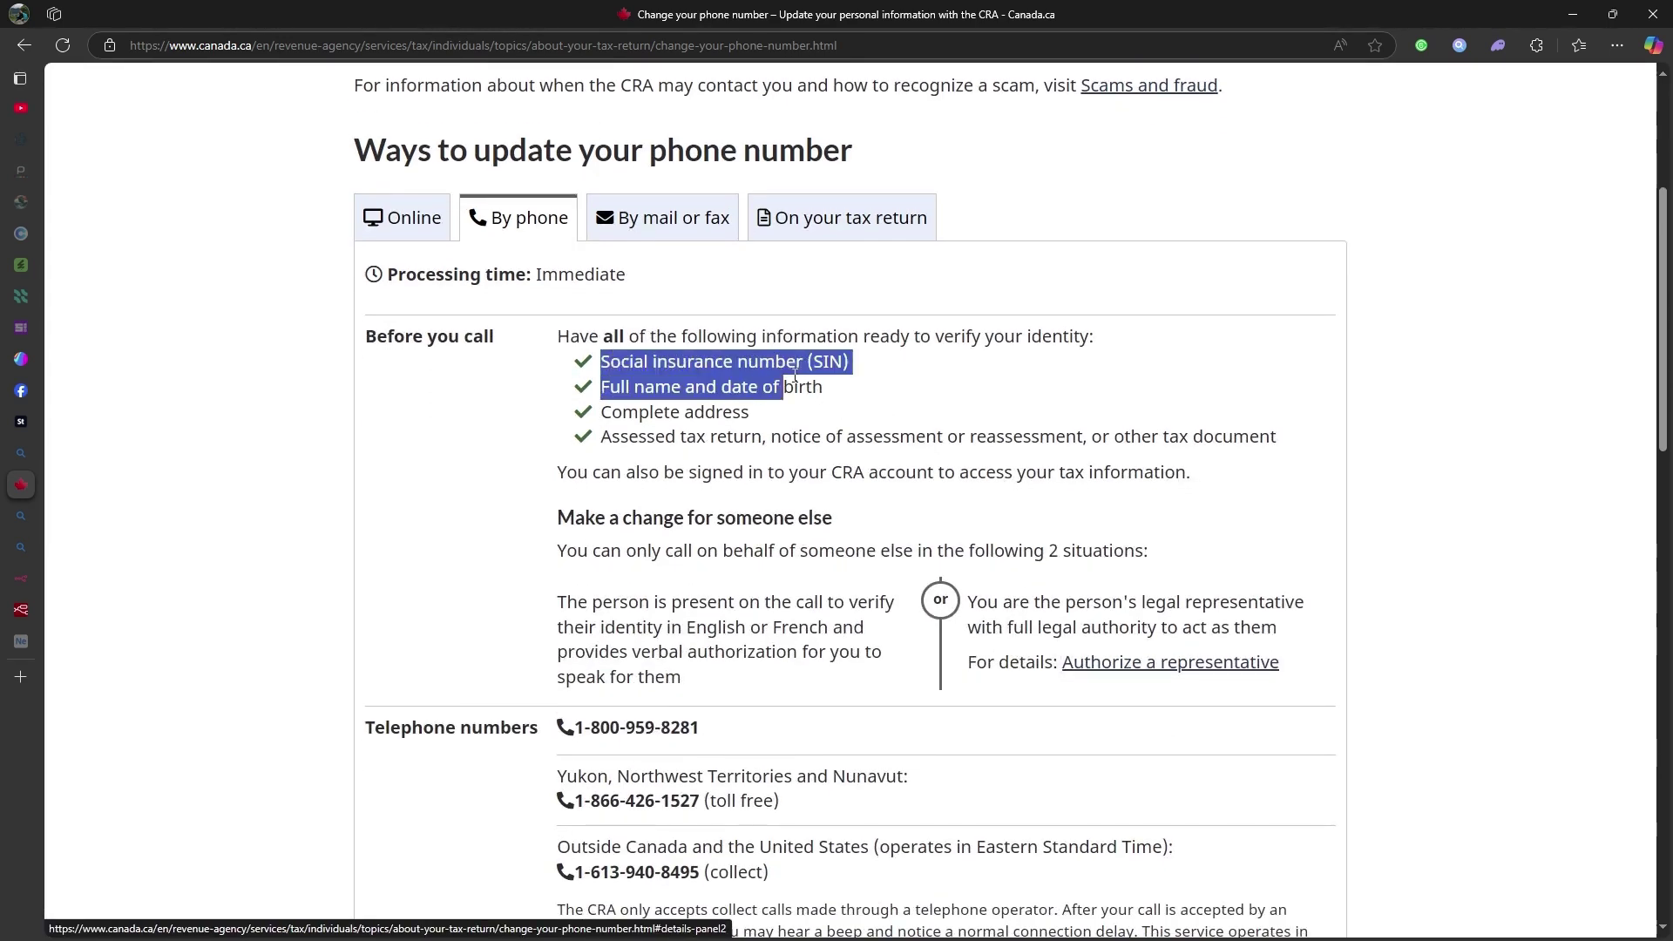
left_click(879, 393)
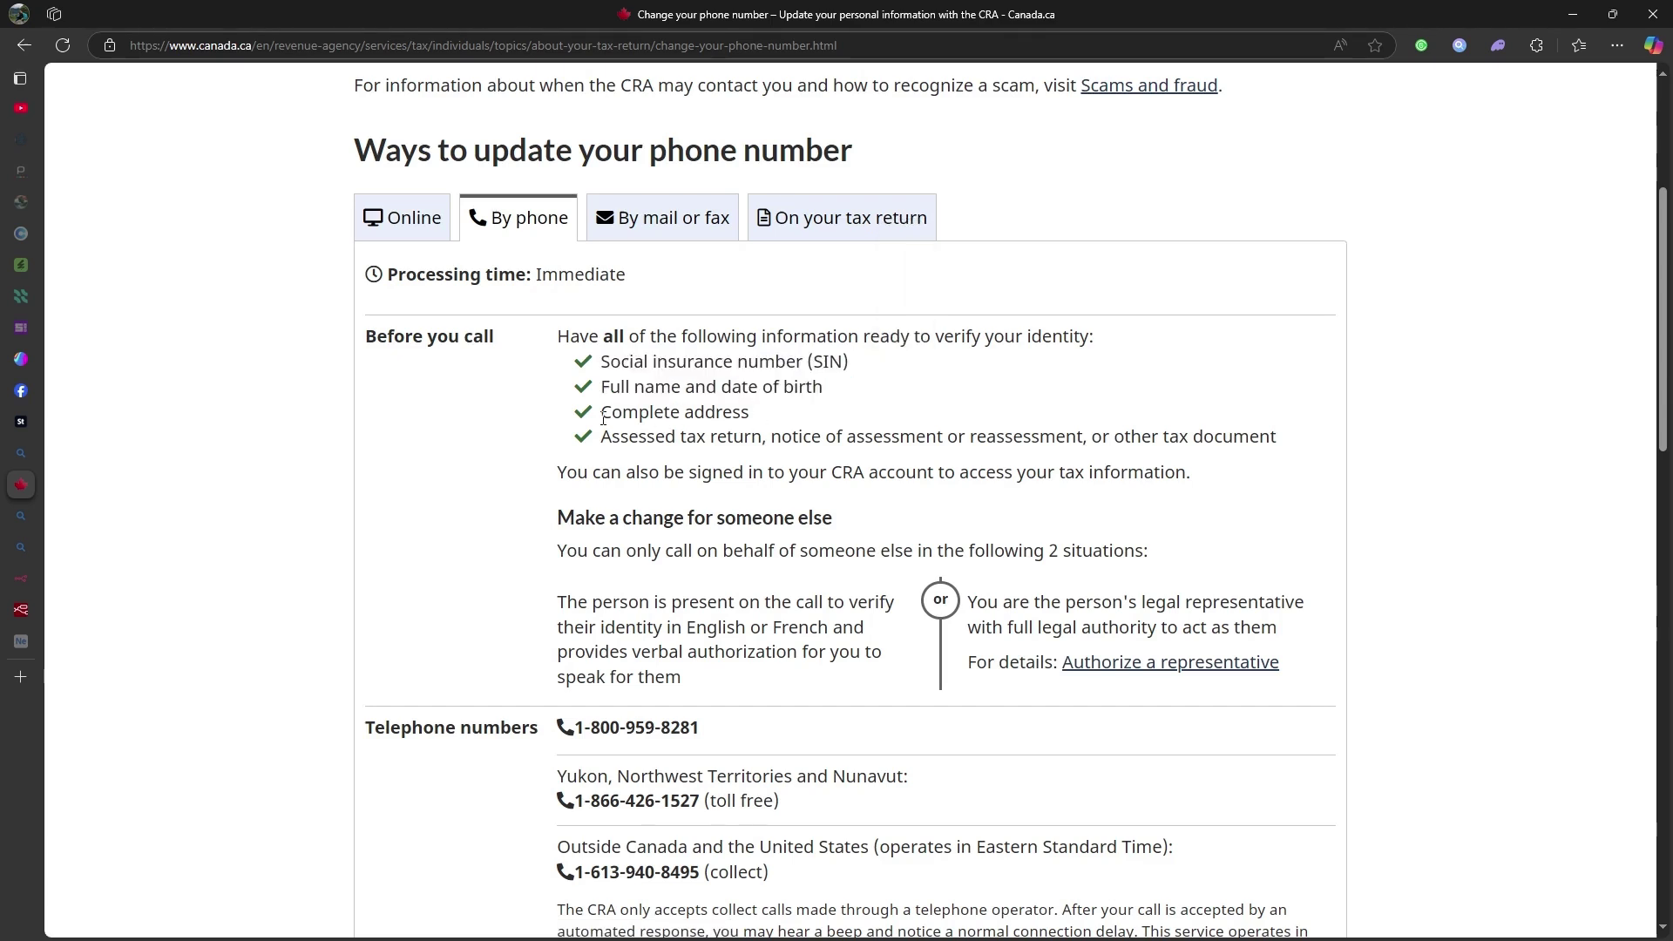
left_click_drag(601, 413, 751, 414)
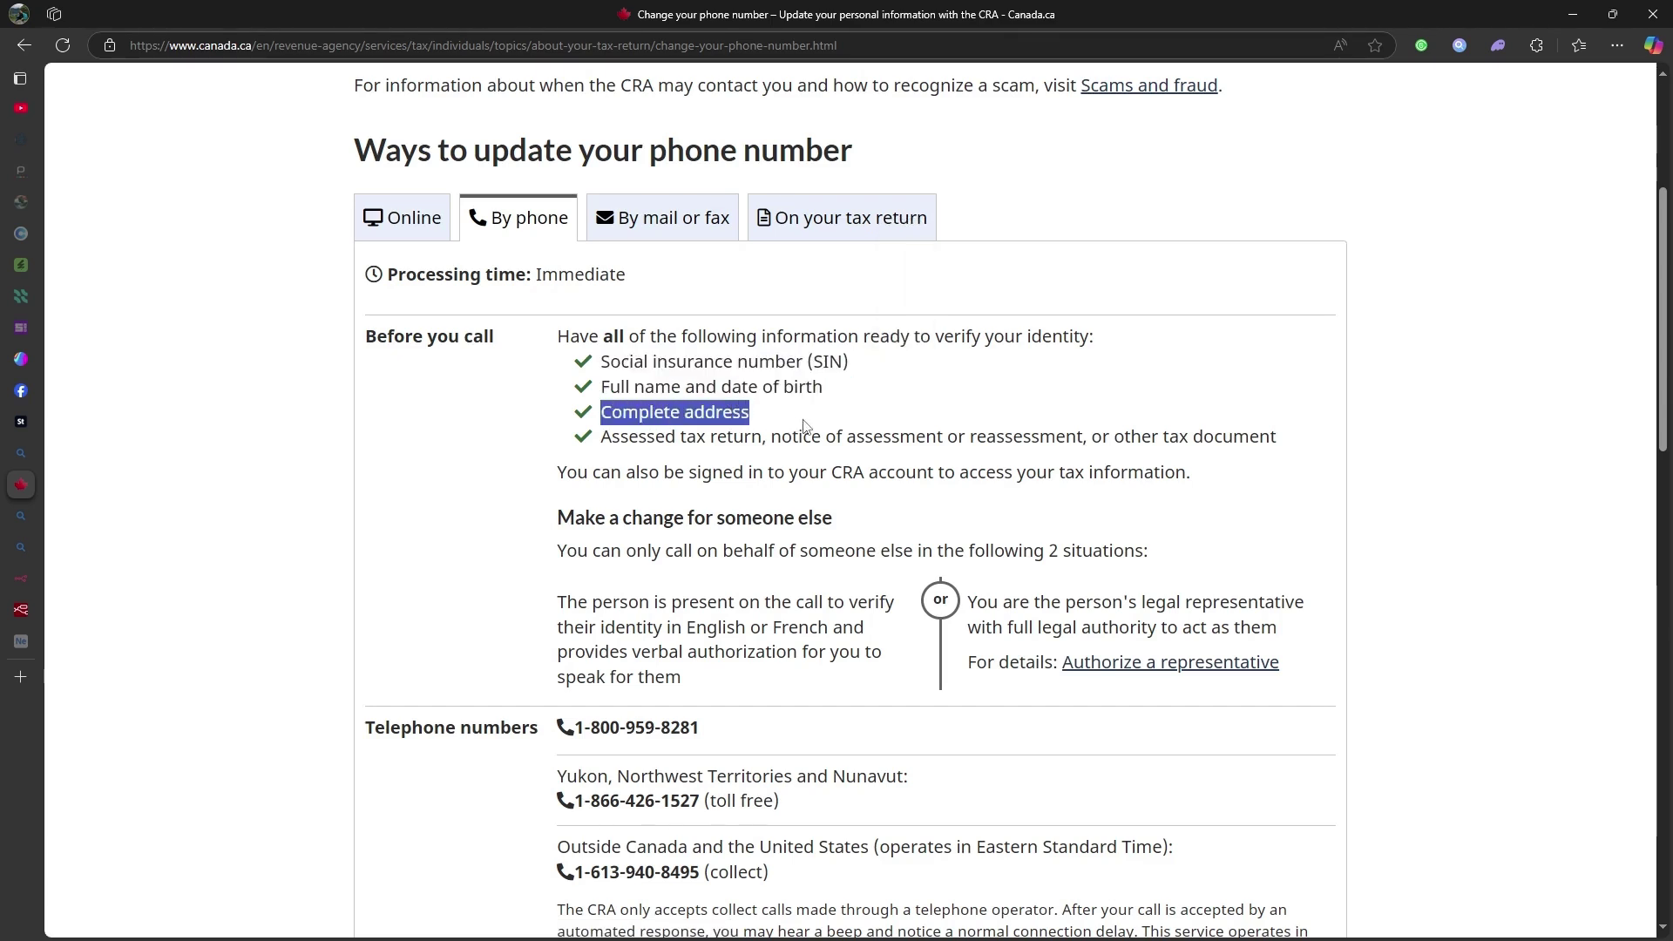
left_click(707, 473)
left_click_drag(610, 437, 1004, 438)
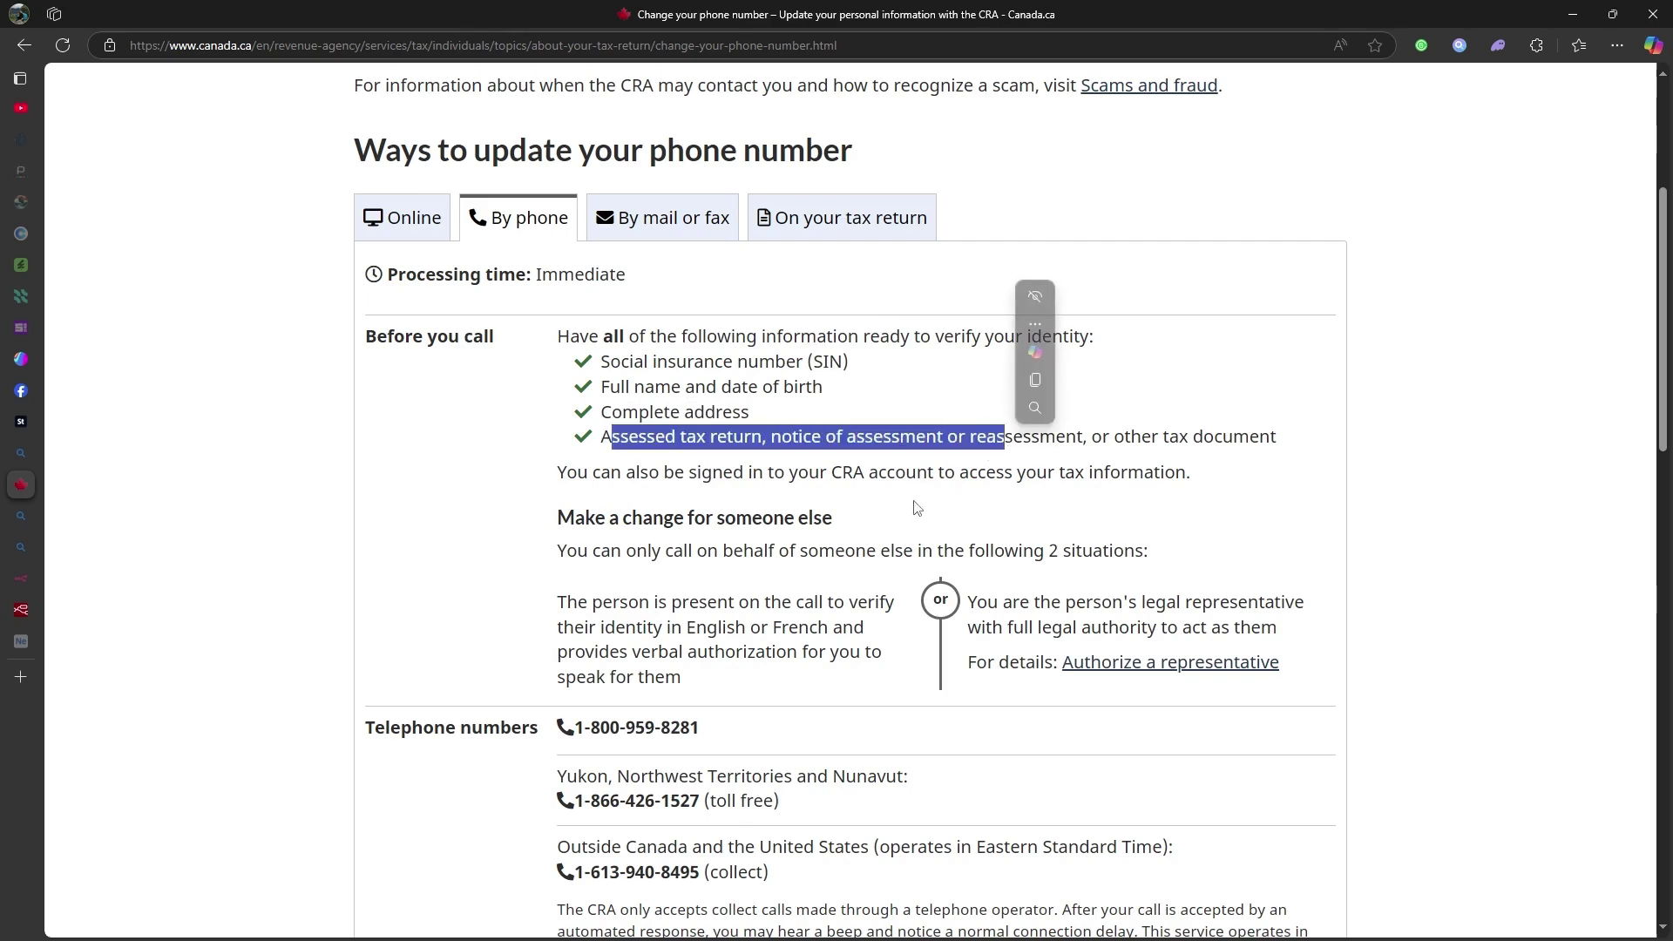
left_click(838, 518)
scroll(859, 504, "down", 2)
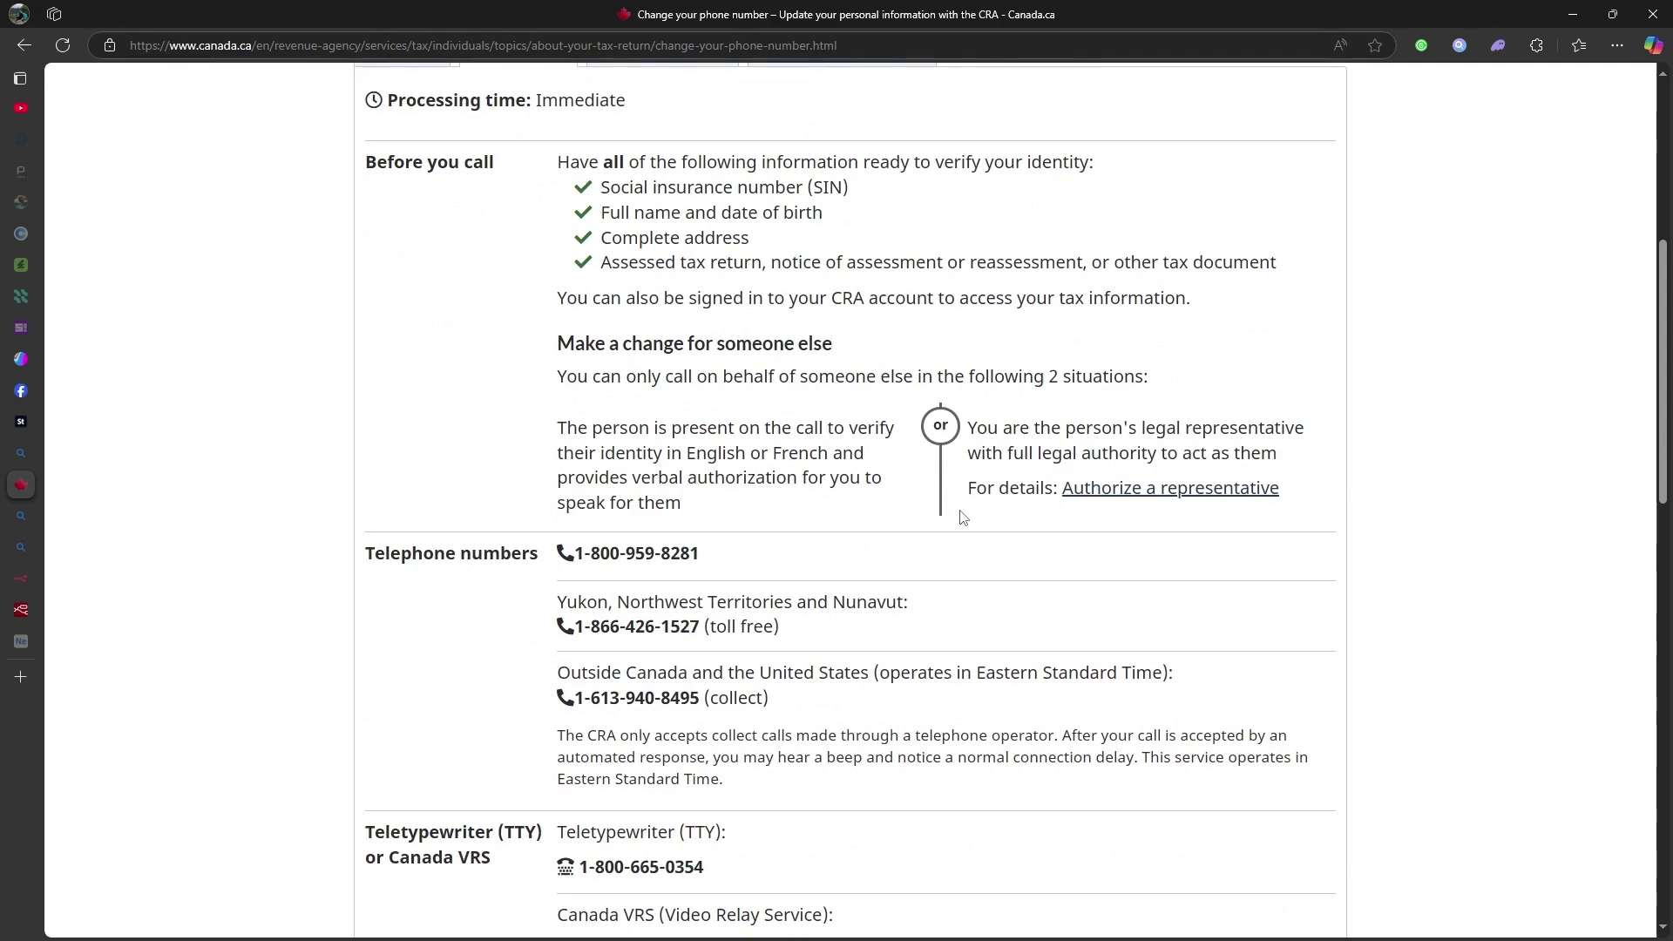
scroll(961, 516, "down", 1)
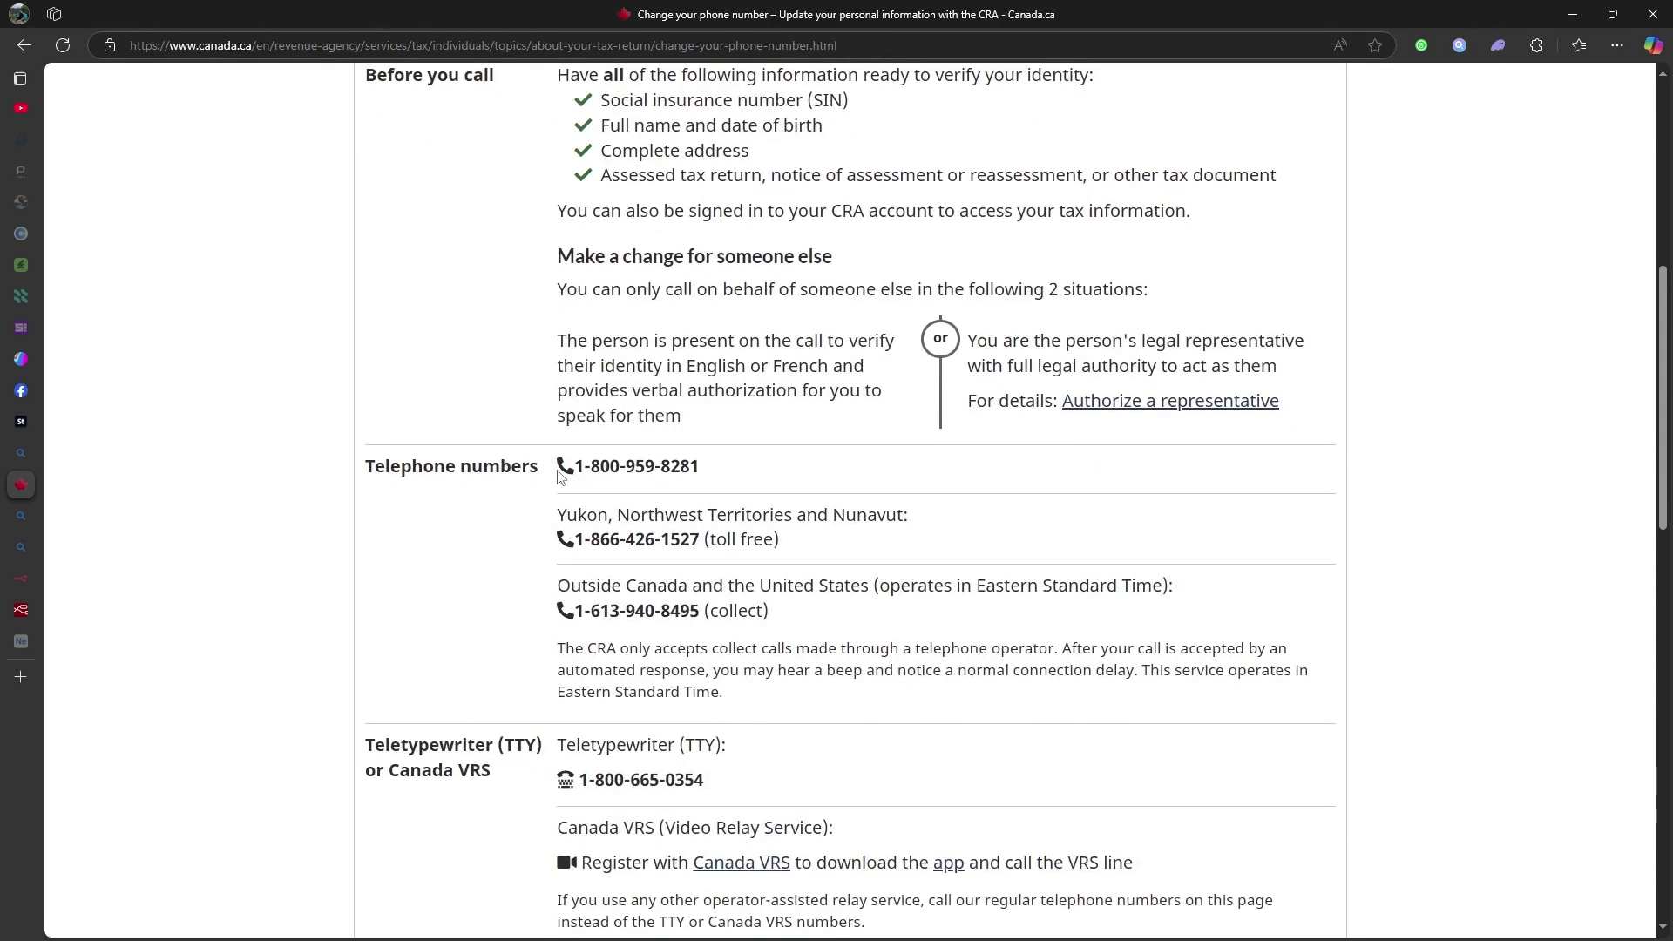
scroll(517, 502, "down", 1)
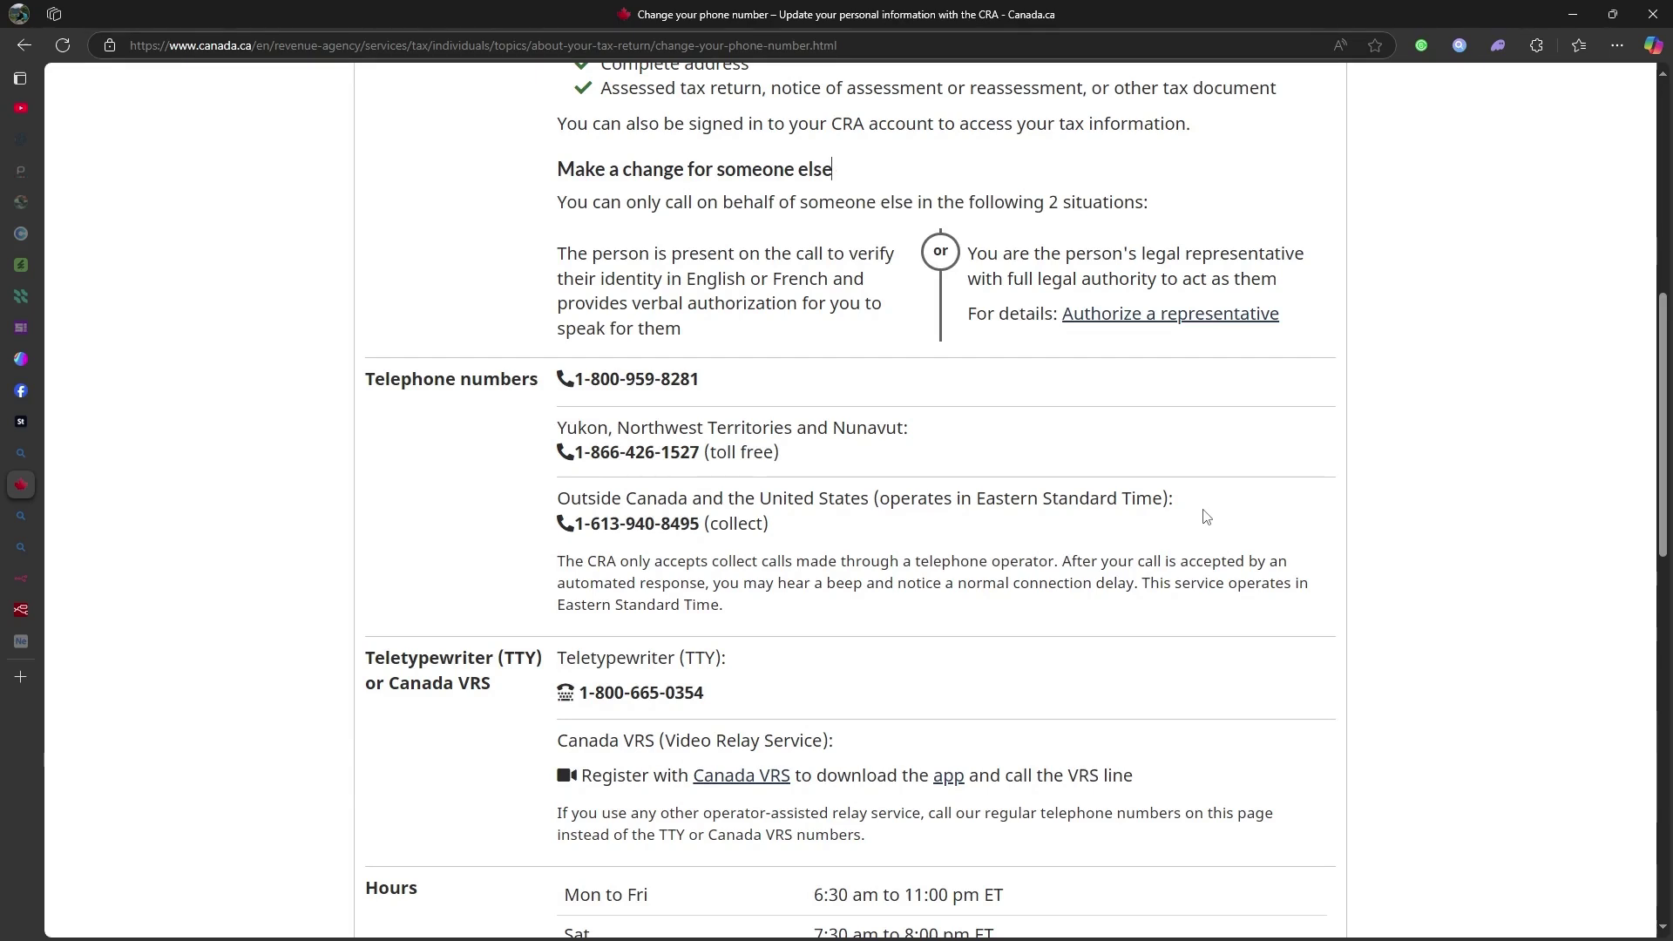
scroll(1205, 516, "down", 1)
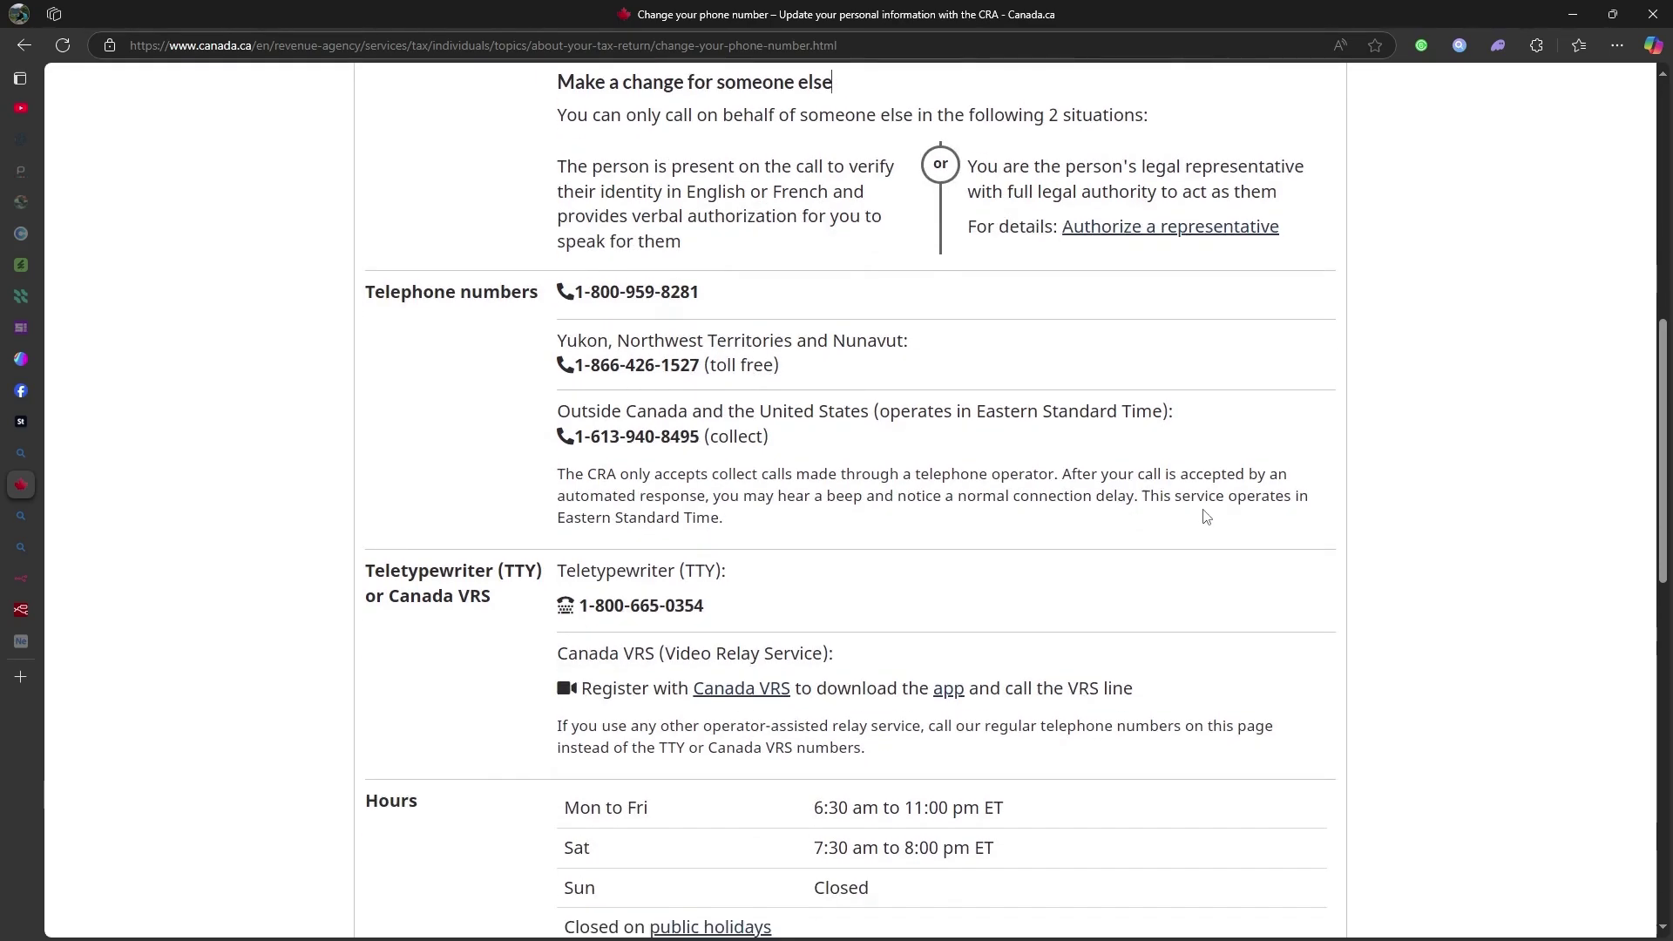
scroll(1207, 517, "down", 1)
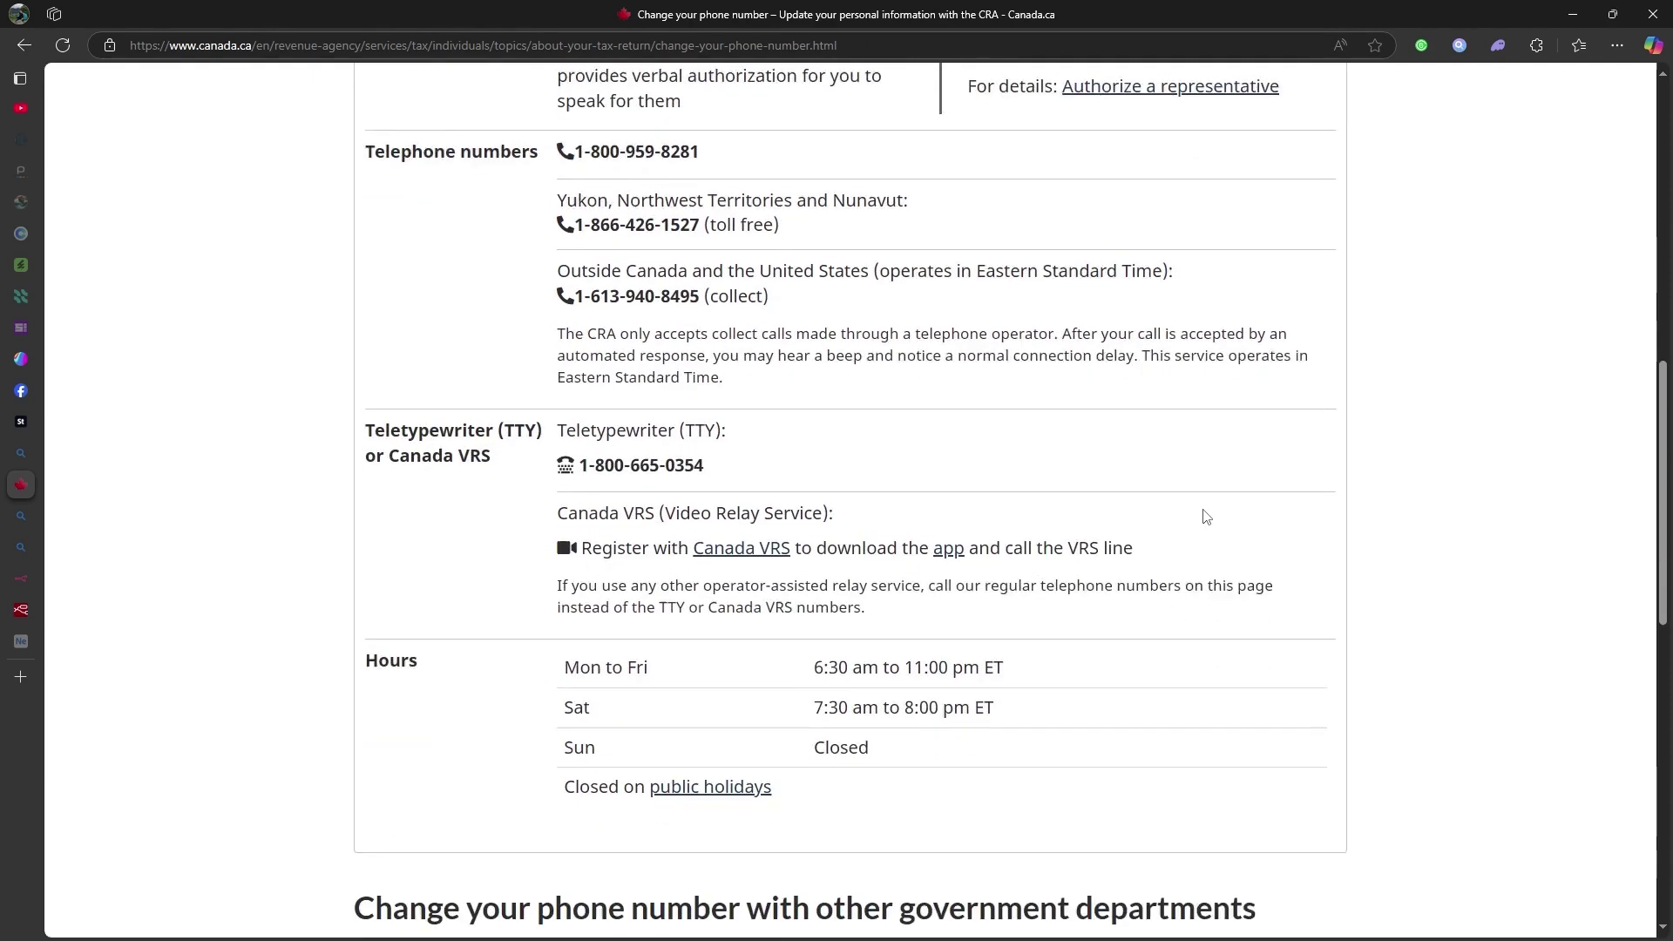
scroll(1206, 516, "down", 1)
scroll(1206, 517, "down", 1)
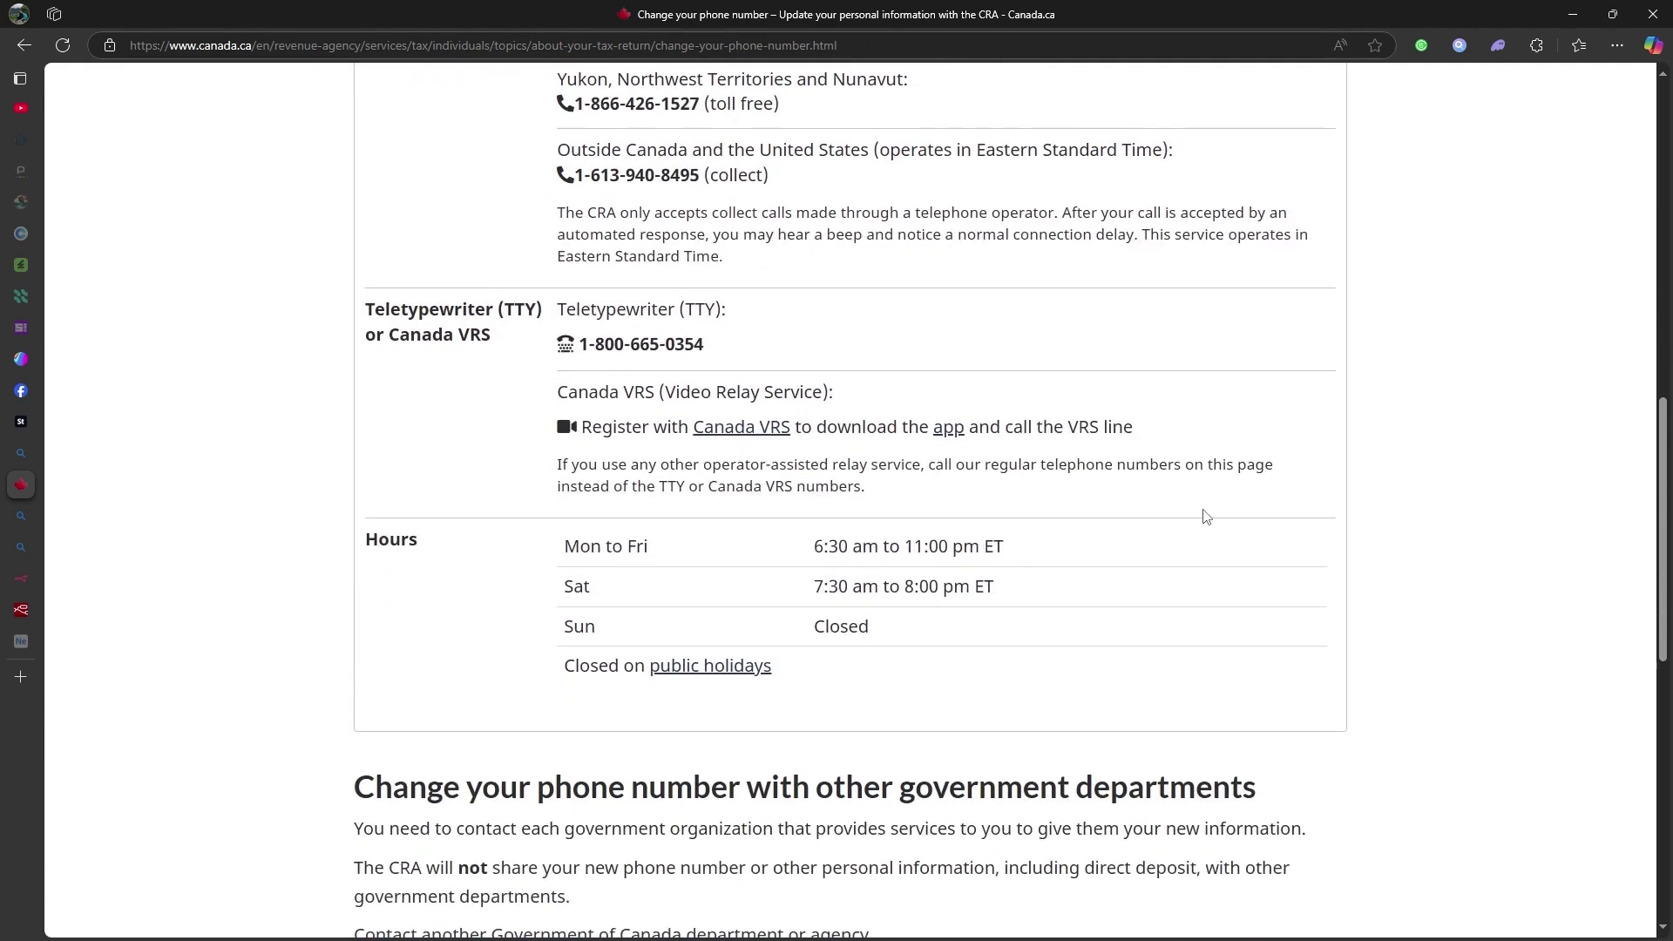
scroll(1205, 517, "down", 1)
scroll(1206, 517, "down", 1)
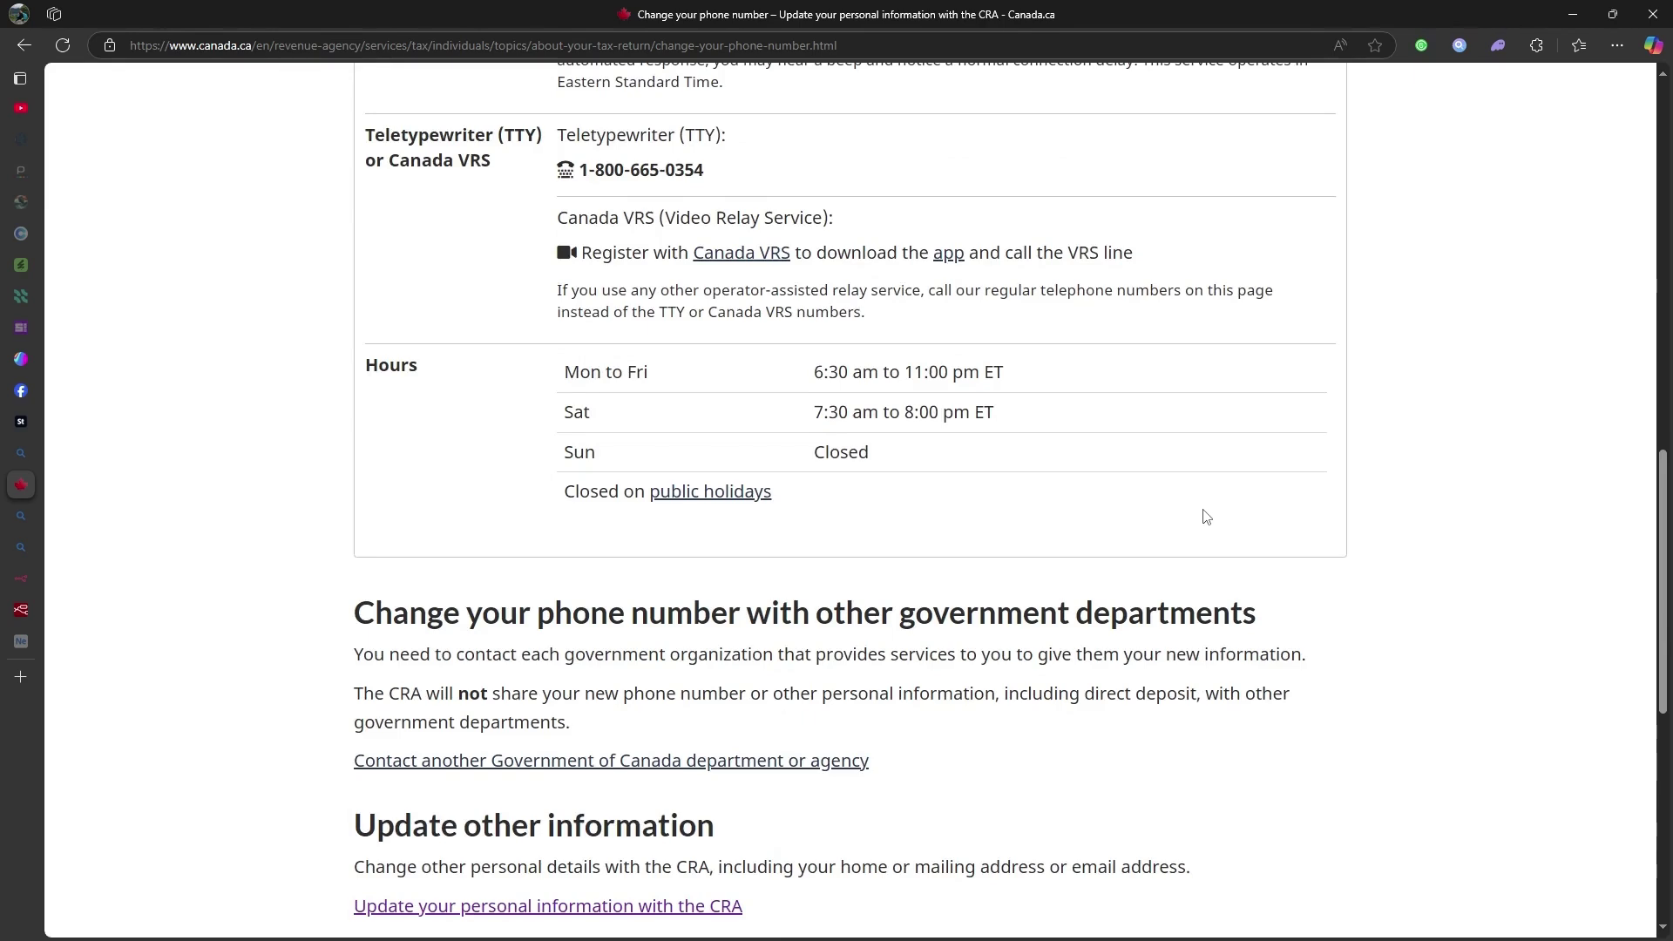
scroll(1205, 517, "down", 1)
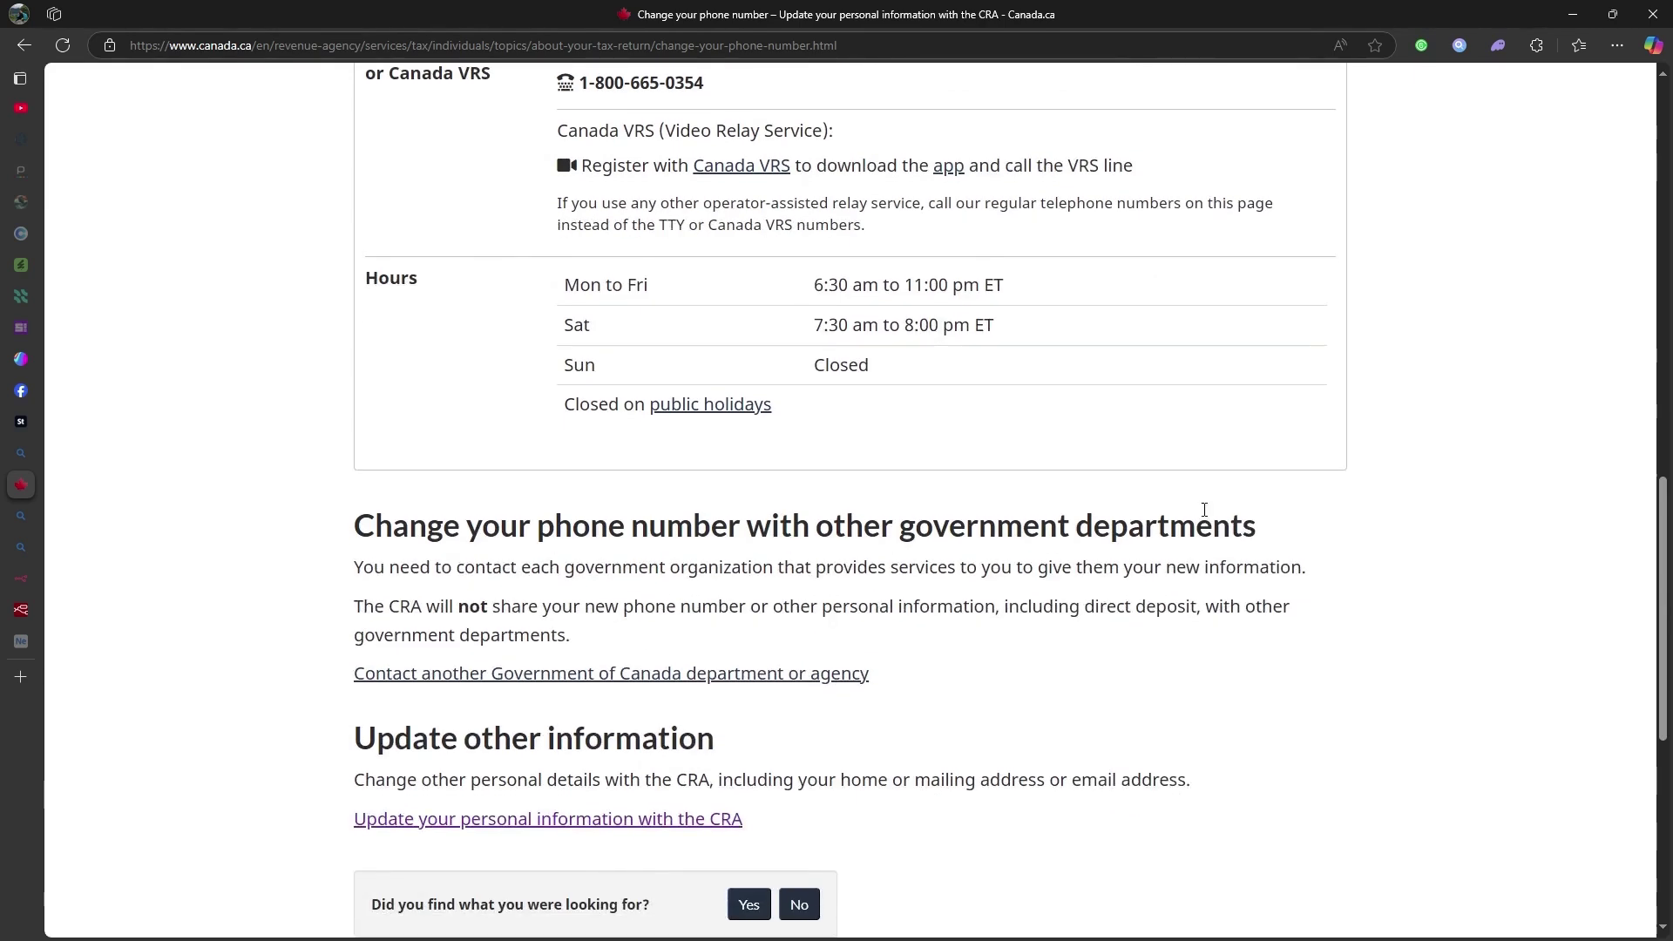
scroll(1205, 510, "down", 1)
scroll(1206, 510, "down", 1)
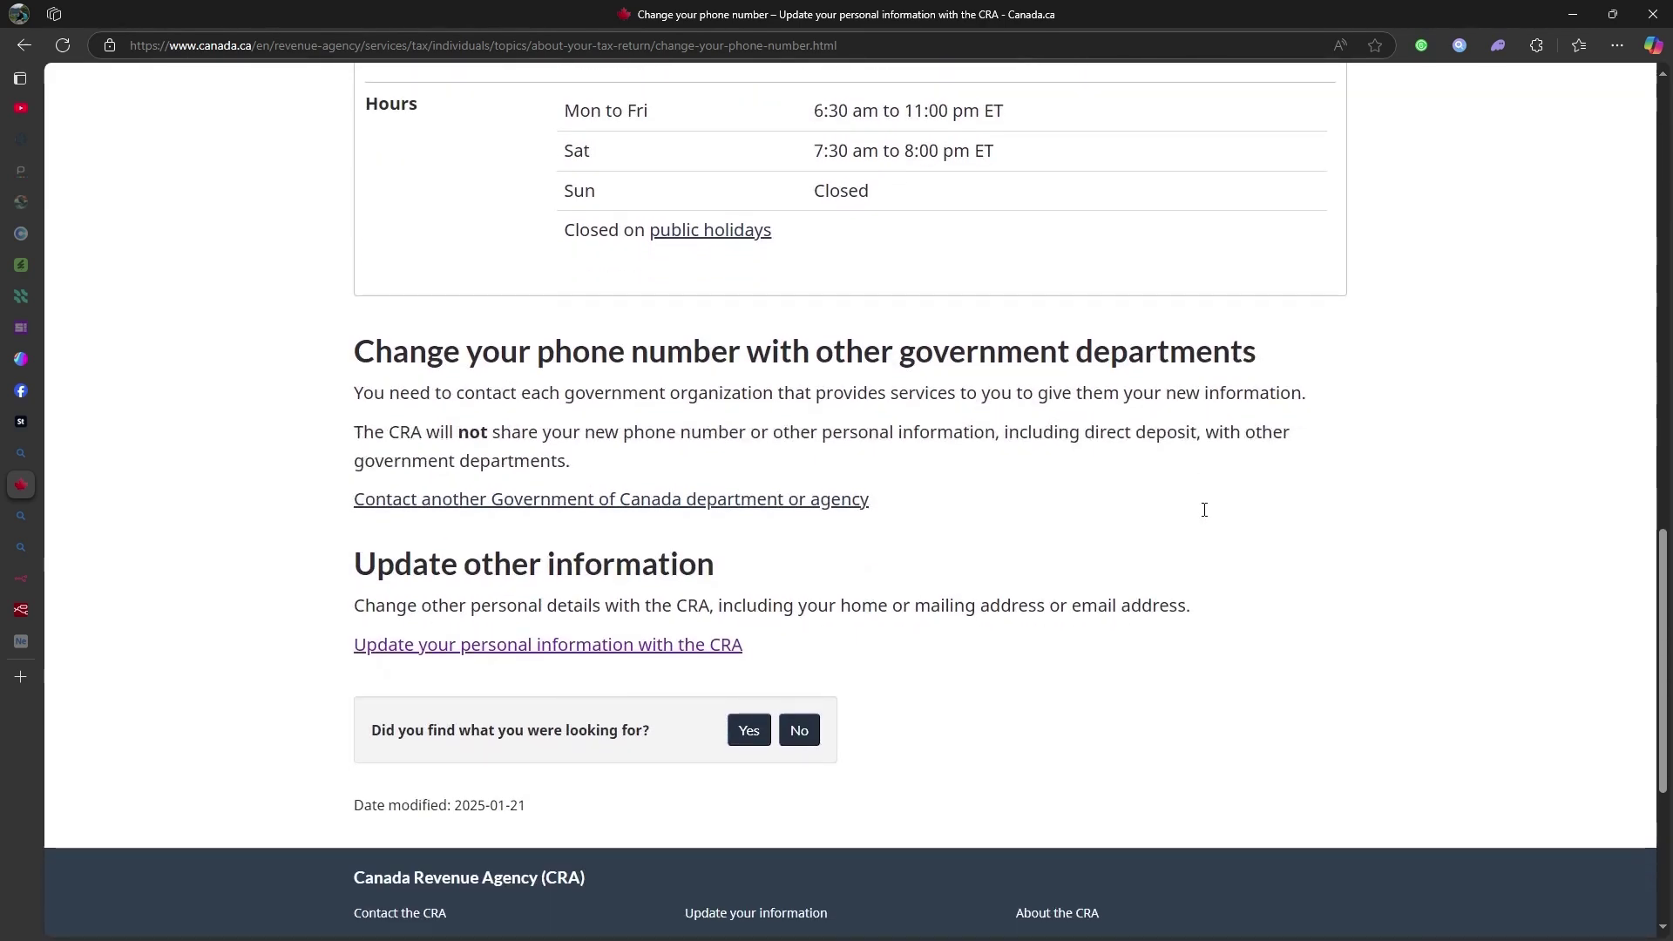
scroll(1206, 517, "down", 1)
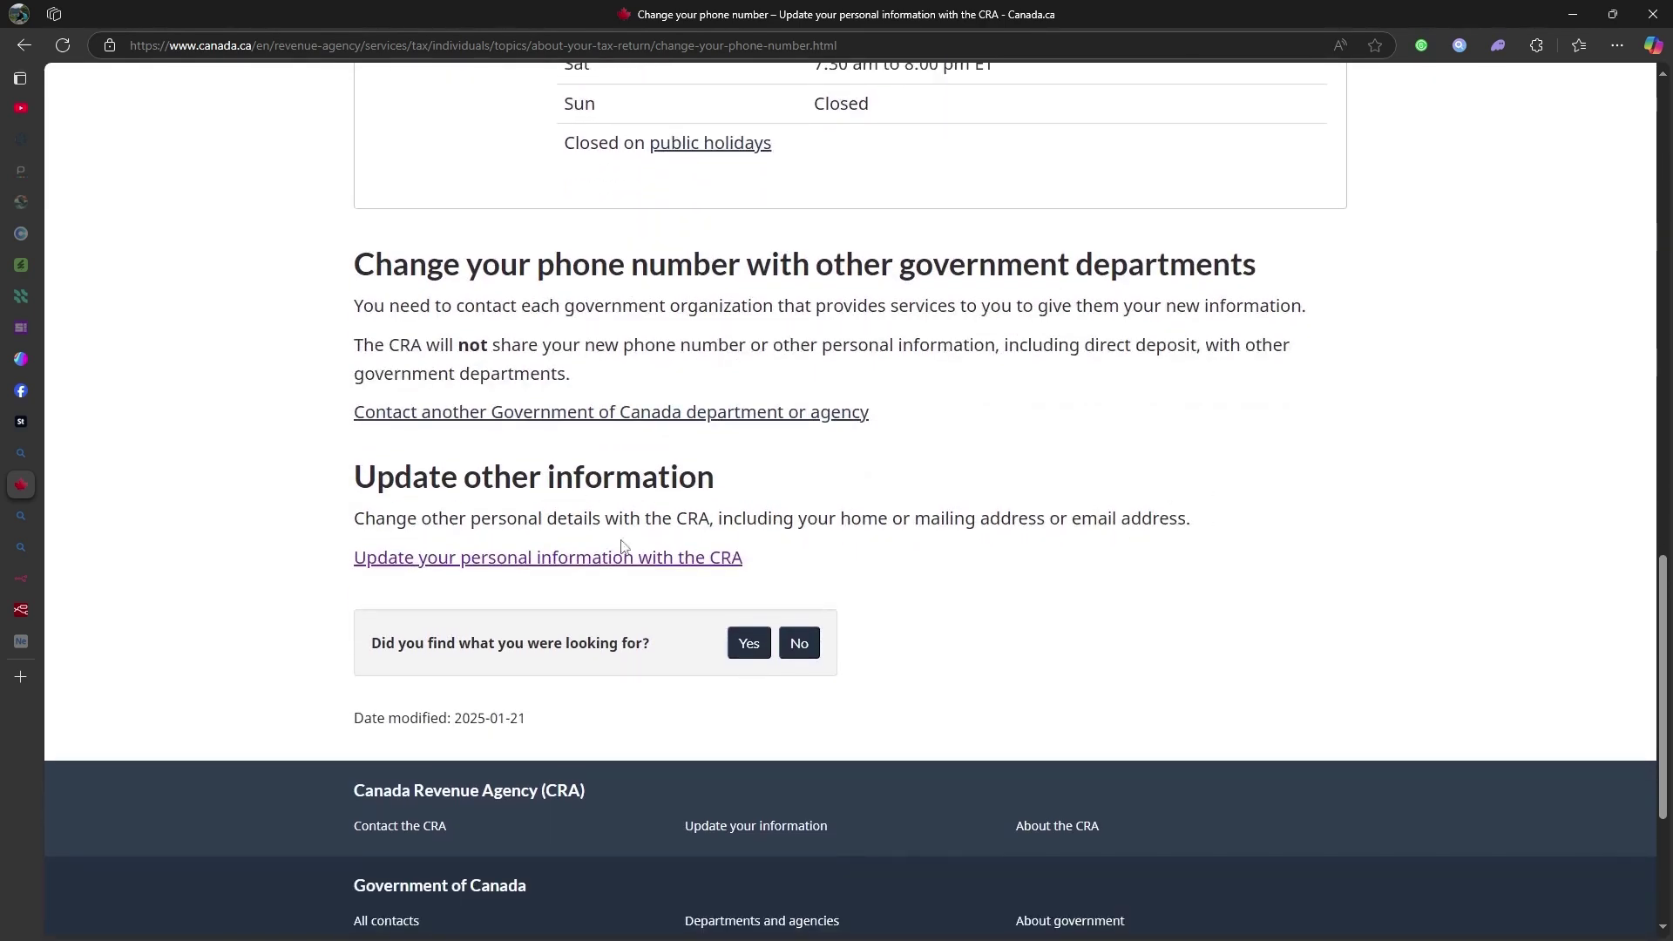